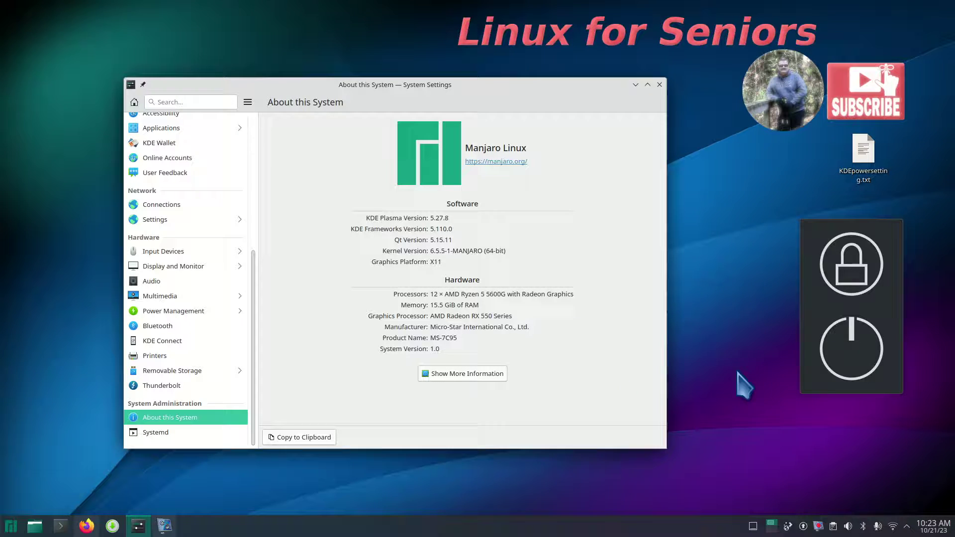
# Open the shutdown confirmation from the desktop Lock/Logout widget and from the application launcher, cancelling it each time.
pyautogui.click(852, 366)
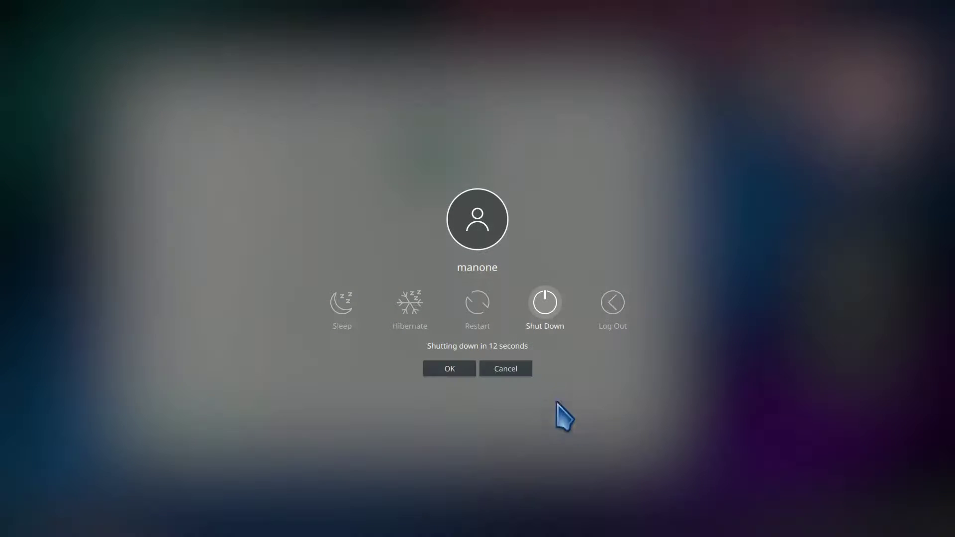
pyautogui.click(508, 368)
pyautogui.click(10, 526)
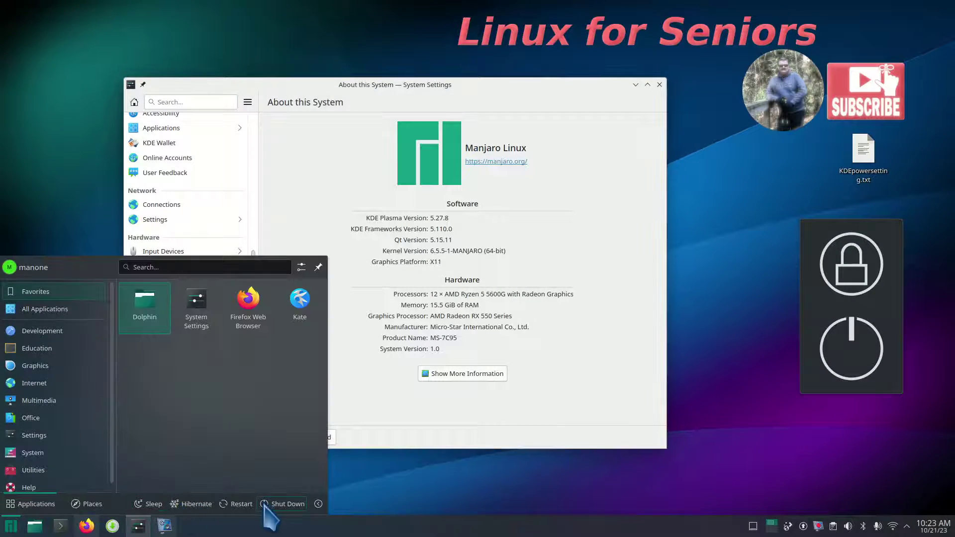
pyautogui.click(284, 510)
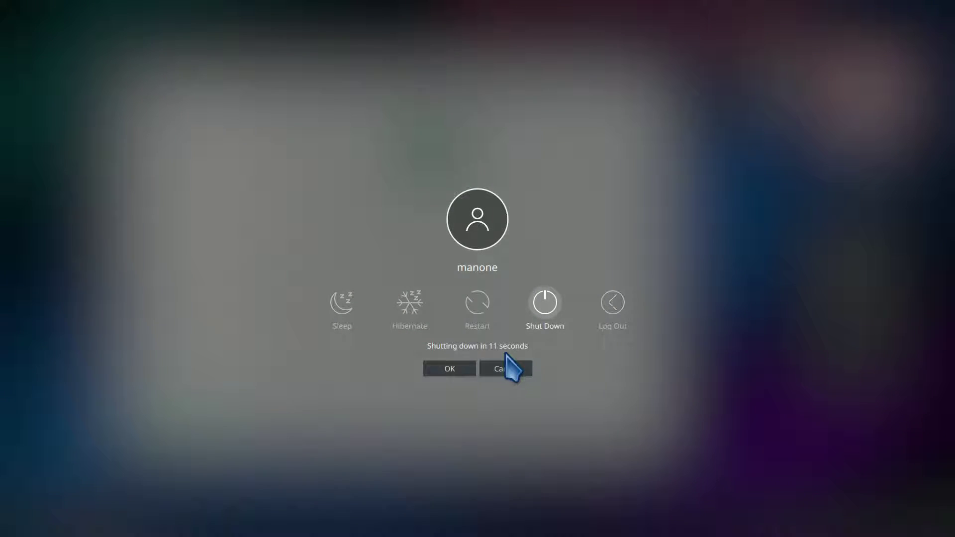
pyautogui.click(508, 369)
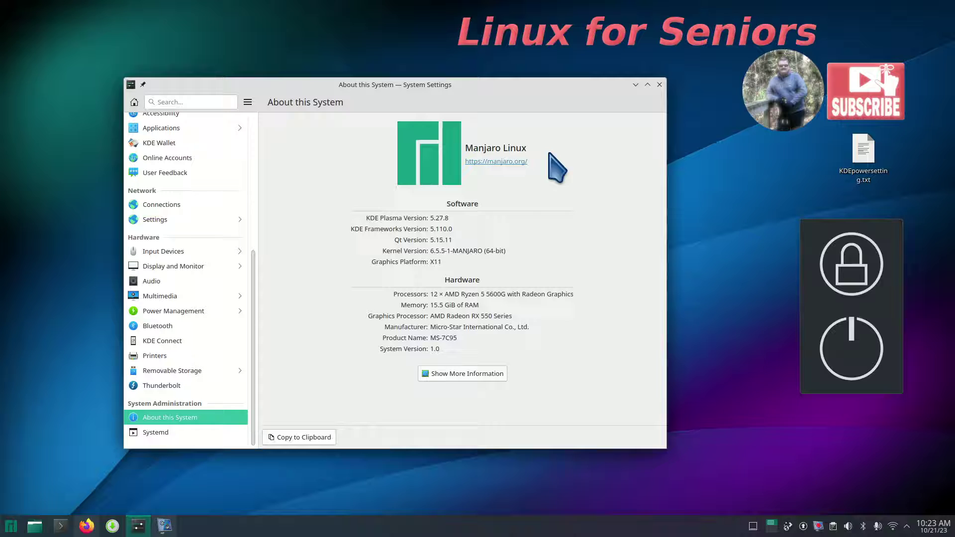
# Review the available screen resolutions under Display and Monitor without changing the selection, and close System Settings.
pyautogui.click(188, 271)
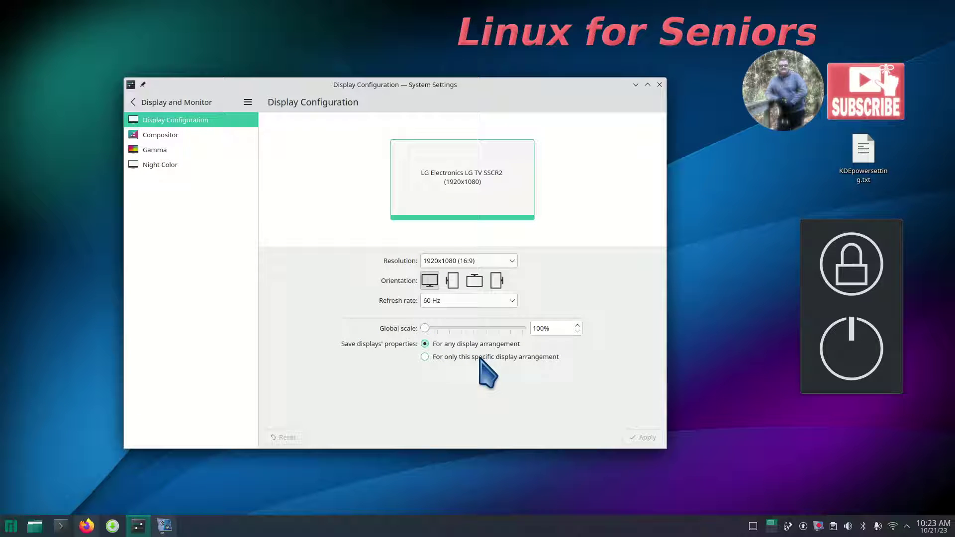
pyautogui.click(501, 261)
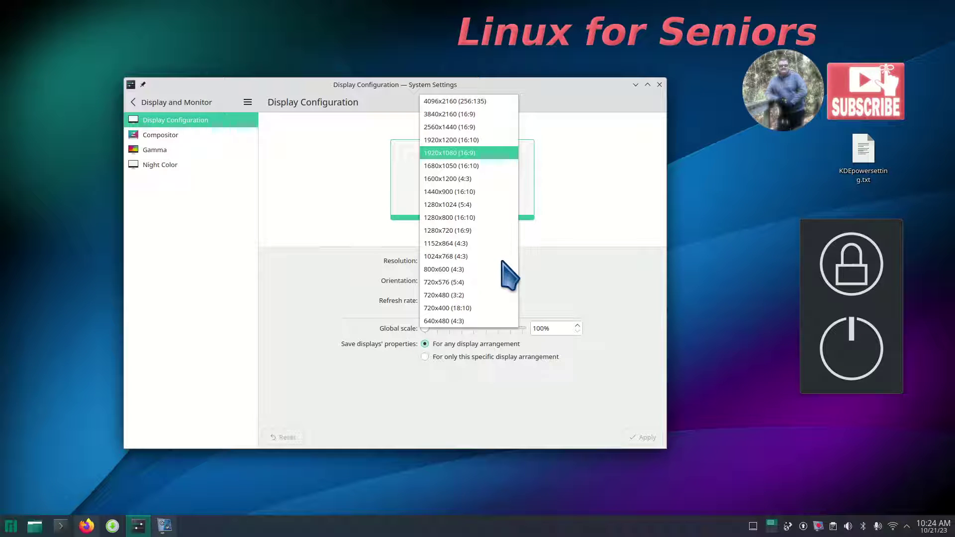
pyautogui.click(586, 280)
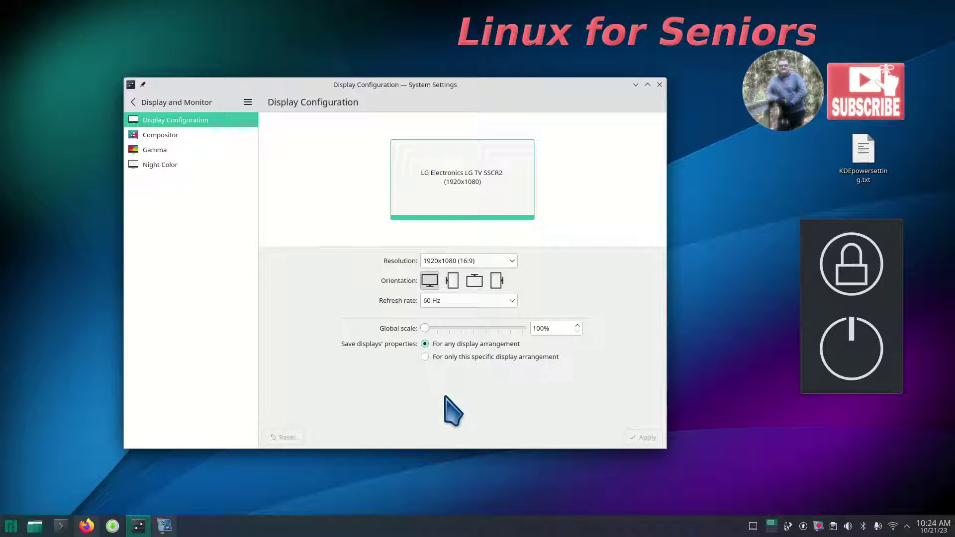
pyautogui.press('alt')
pyautogui.hotkey('alt', 'F4')
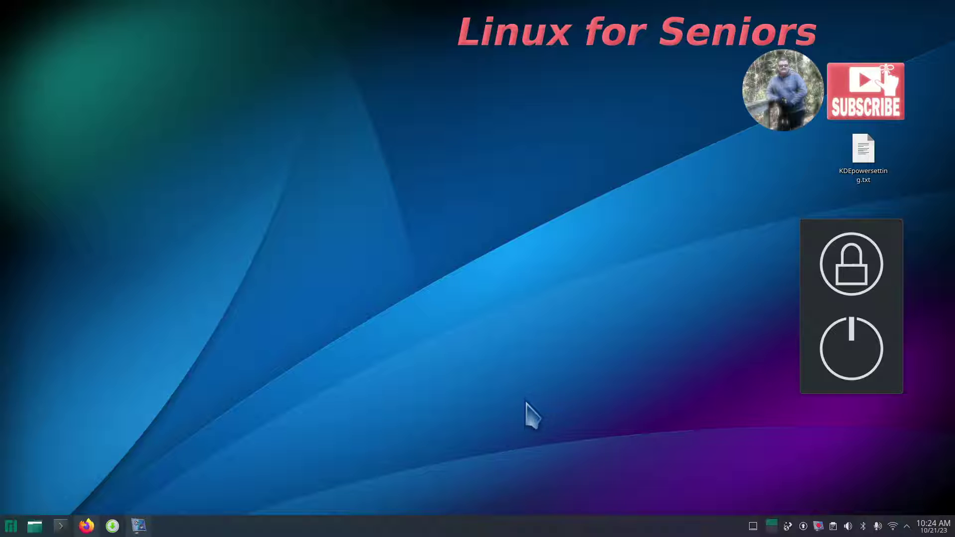
# Bring up the shutdown confirmation twice from the desktop Lock/Logout widget and cancel it both times.
pyautogui.click(848, 379)
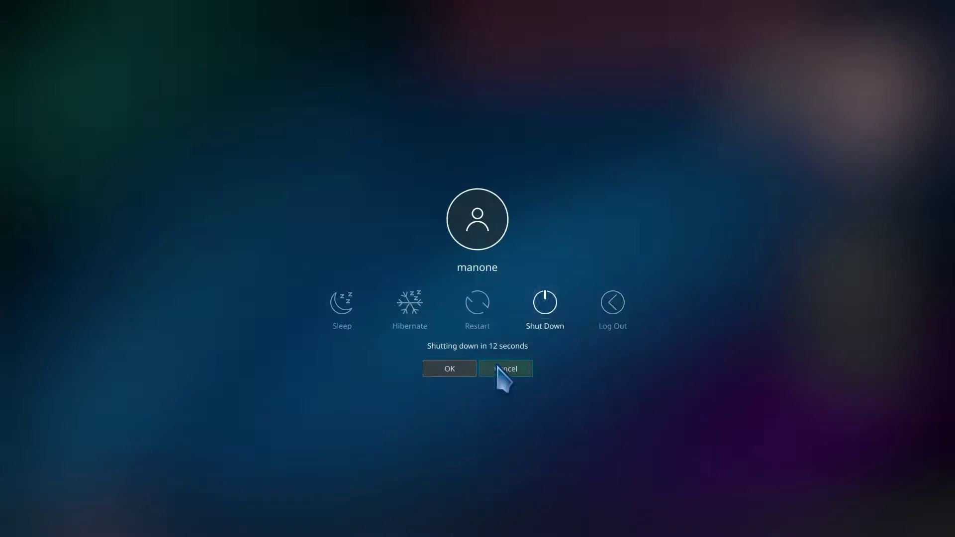
pyautogui.click(498, 368)
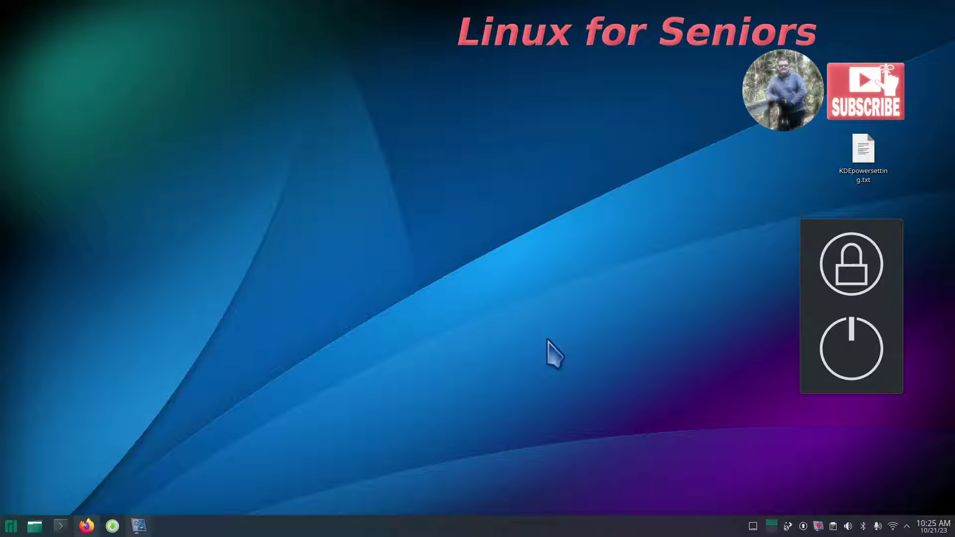
pyautogui.click(859, 355)
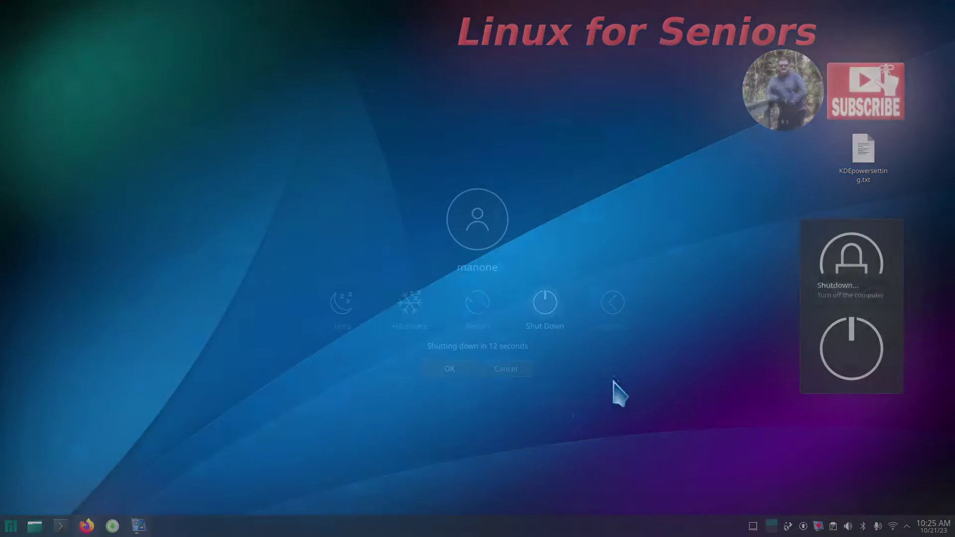
pyautogui.click(499, 369)
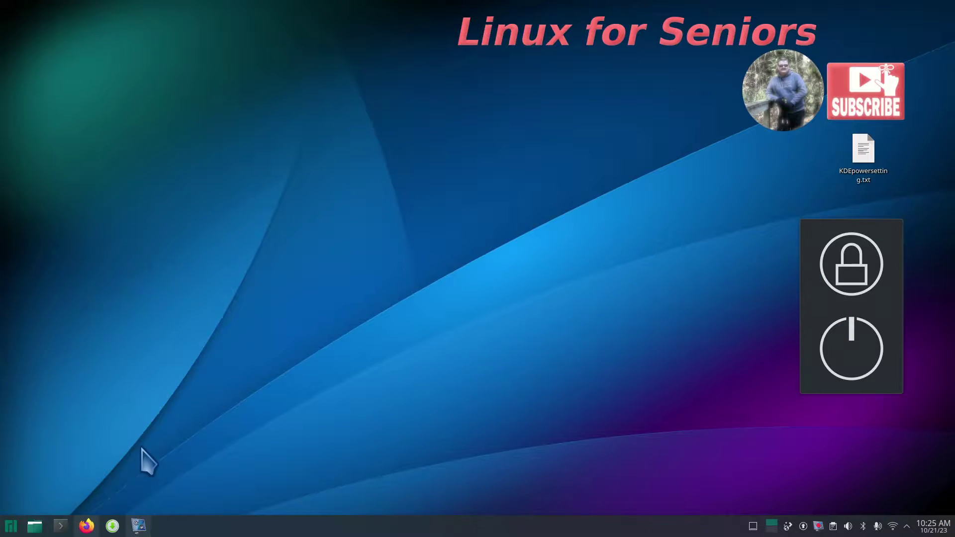
# Switch to Firefox and compare the last update date on DistroWatch's Manjaro page with the desktop calendar.
pyautogui.click(87, 527)
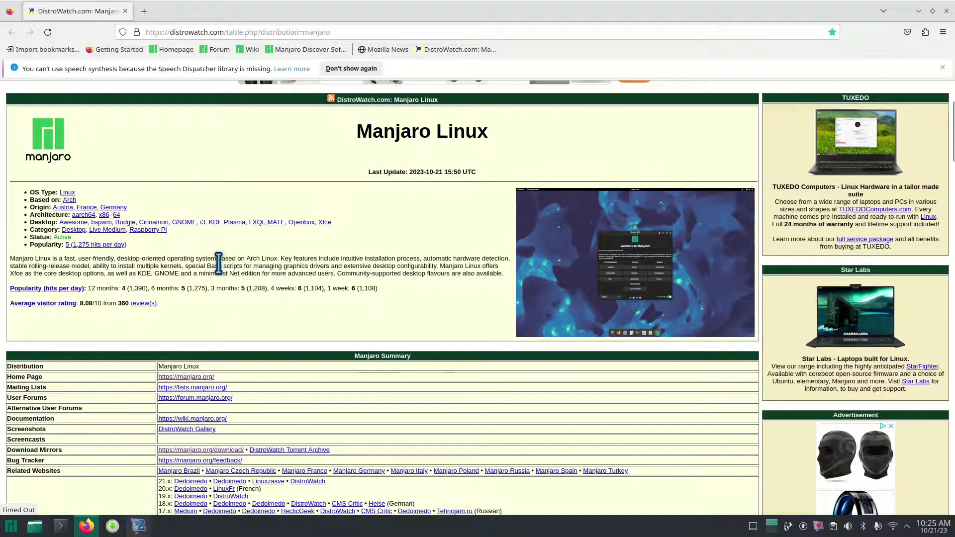
pyautogui.scroll(5, 441, 305)
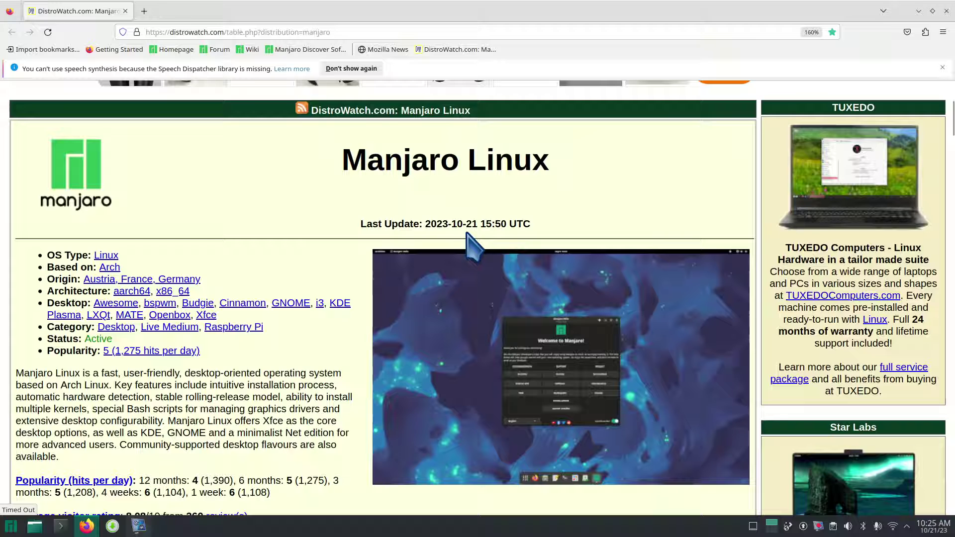
pyautogui.click(923, 531)
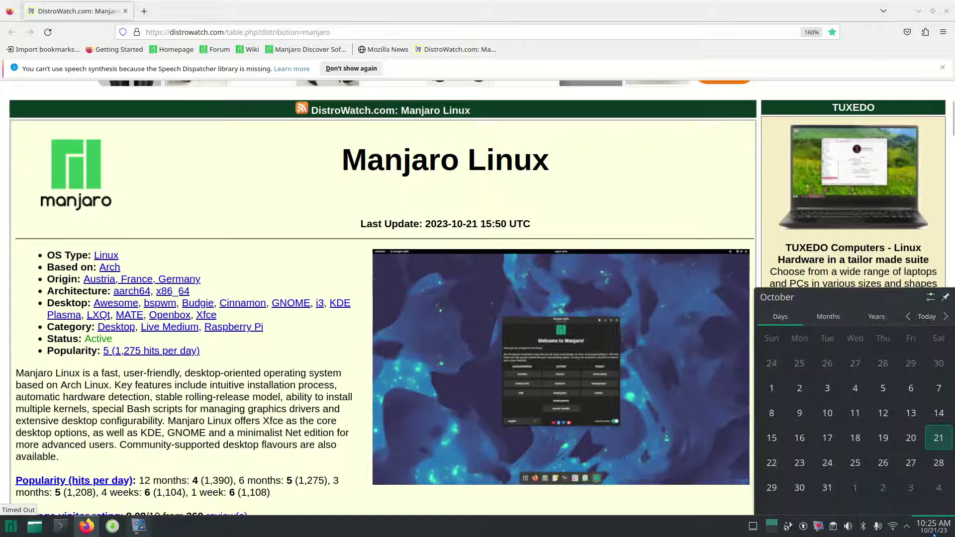
pyautogui.click(661, 203)
# Examine the Manjaro summary, the release feature table and the package version table on the DistroWatch page.
pyautogui.scroll(-12, 293, 322)
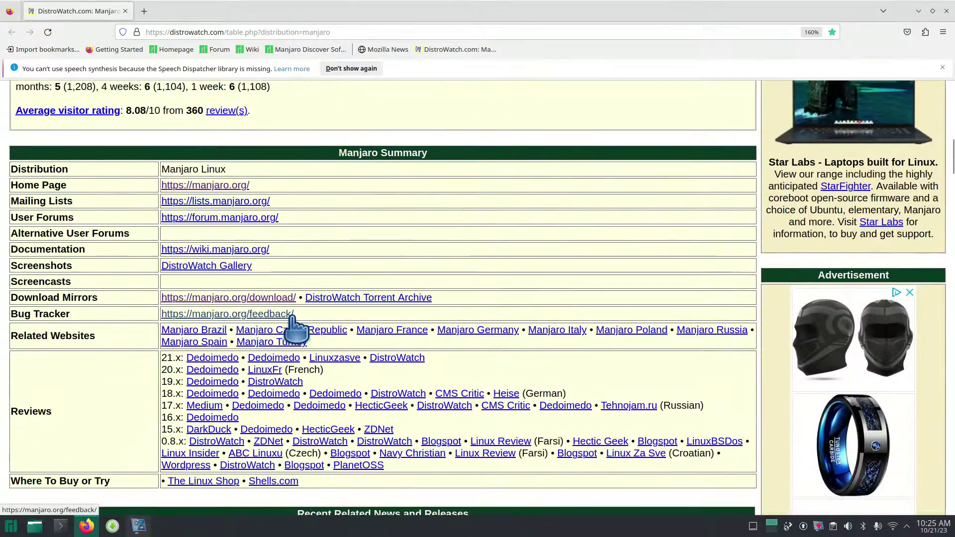
pyautogui.scroll(-15, 294, 329)
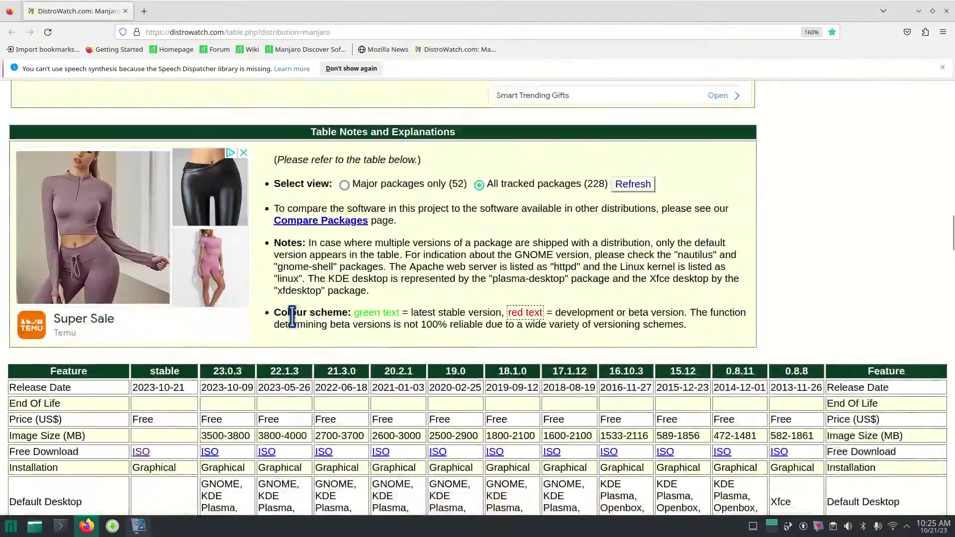
pyautogui.scroll(-2, 291, 316)
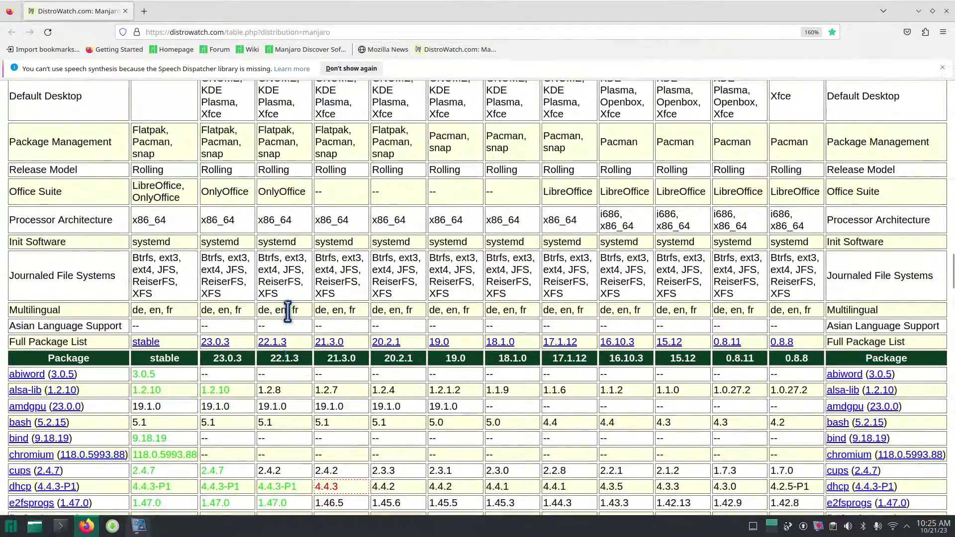
pyautogui.scroll(-2, 296, 362)
pyautogui.scroll(6, 288, 344)
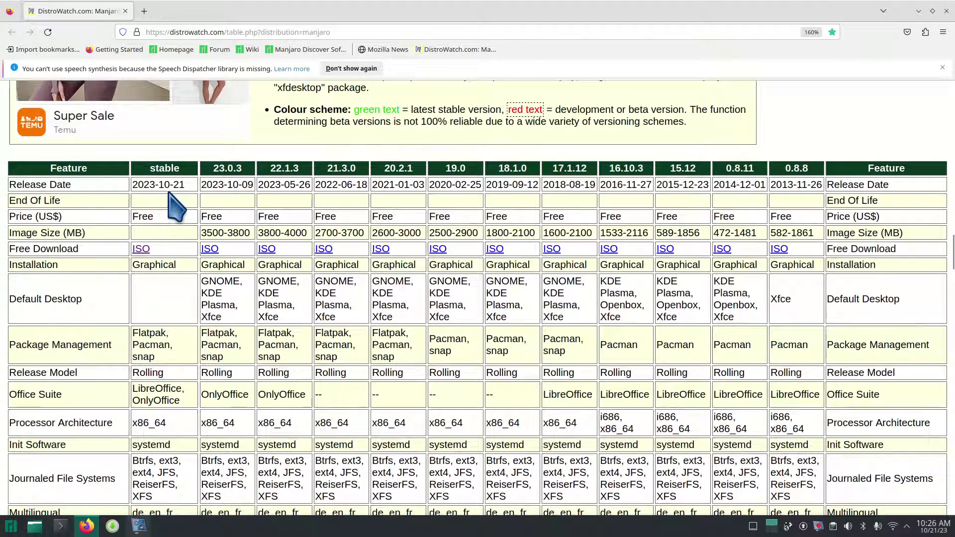
pyautogui.scroll(-20, 179, 309)
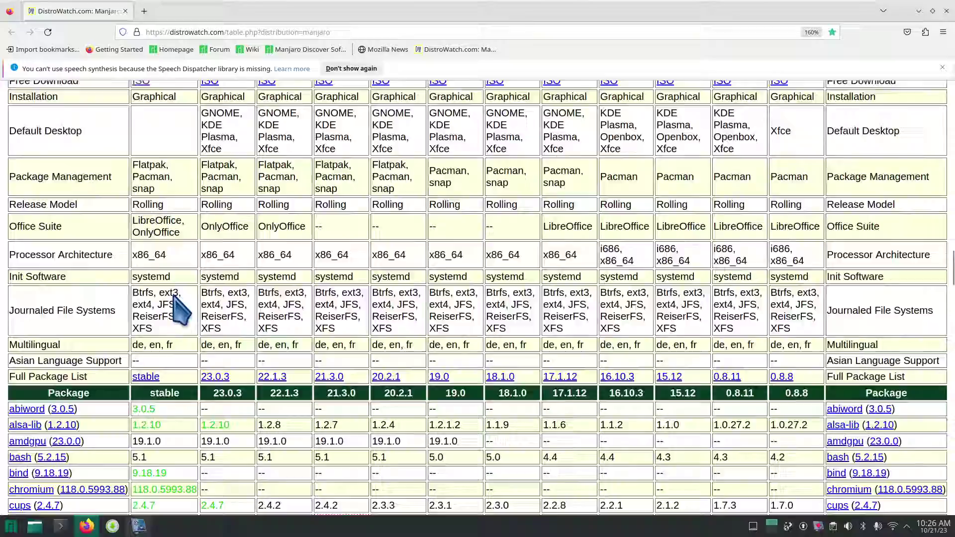
pyautogui.scroll(20, 315, 354)
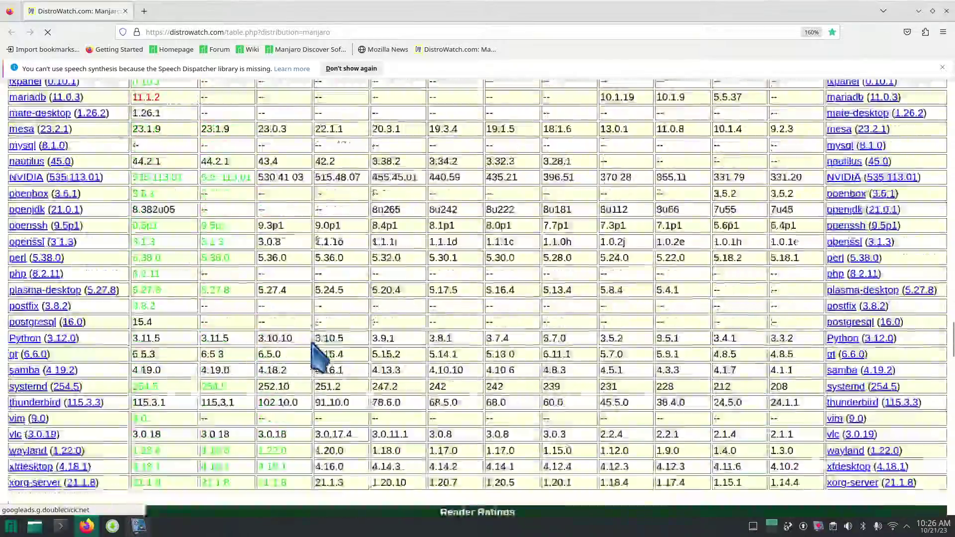
pyautogui.scroll(-20, 313, 349)
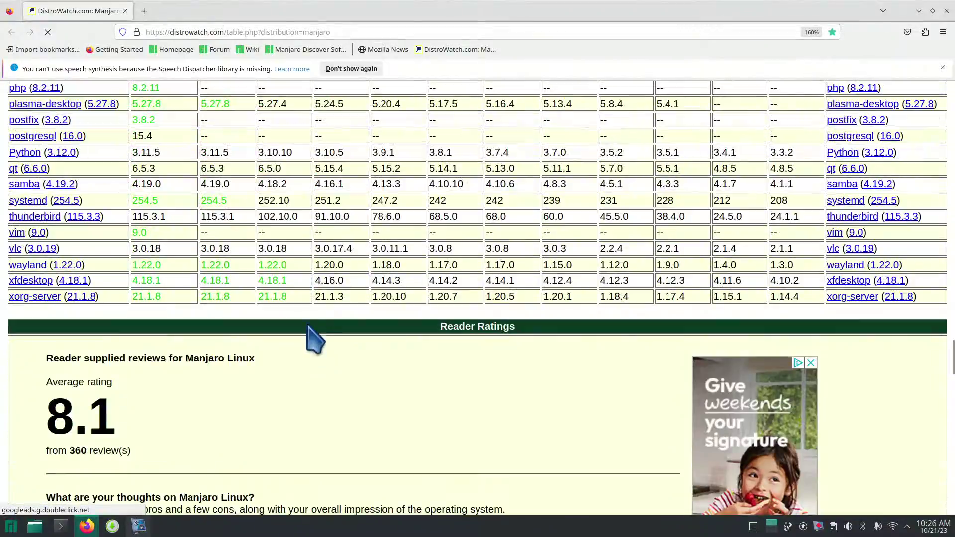
pyautogui.scroll(20, 335, 356)
pyautogui.scroll(20, 335, 356)
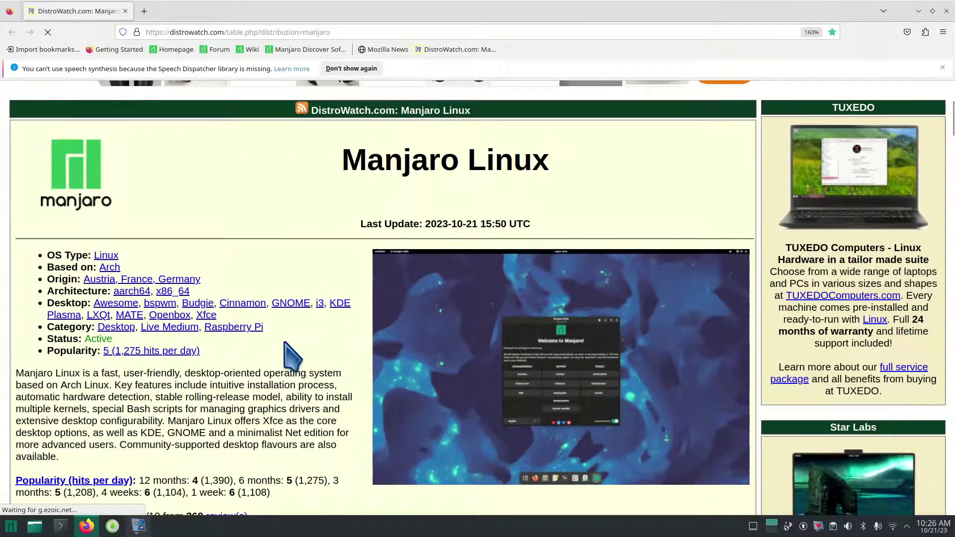
# Review the Manjaro overview on DistroWatch and open the distribution's home page from the Manjaro Summary table.
pyautogui.scroll(3, 289, 358)
pyautogui.scroll(2, 284, 319)
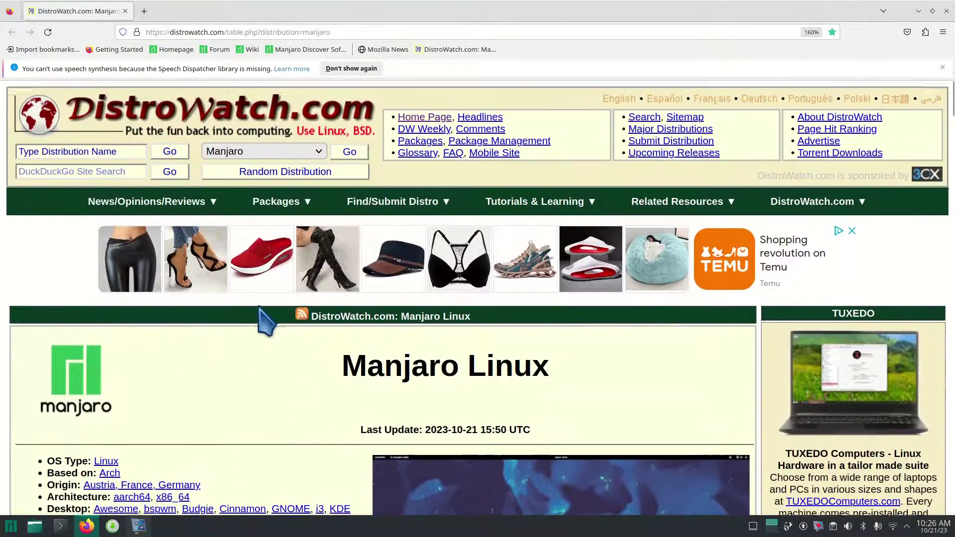
pyautogui.scroll(-4, 256, 335)
pyautogui.scroll(4, 254, 261)
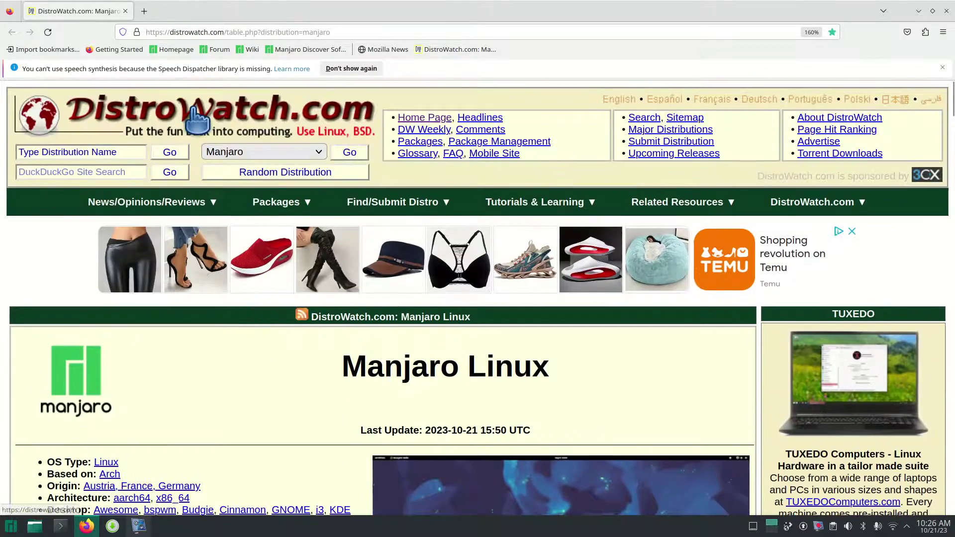
pyautogui.scroll(-5, 206, 369)
pyautogui.scroll(-1, 202, 361)
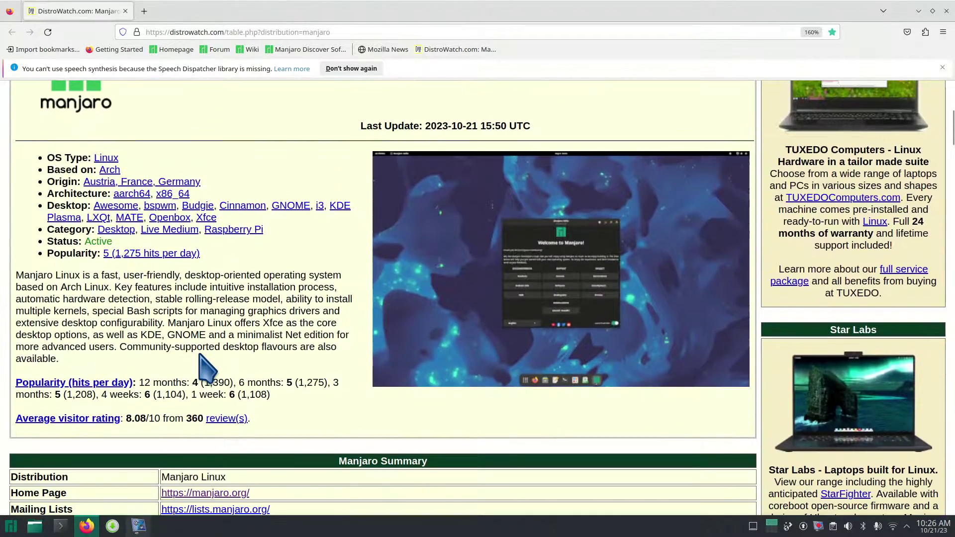
pyautogui.scroll(-4, 206, 369)
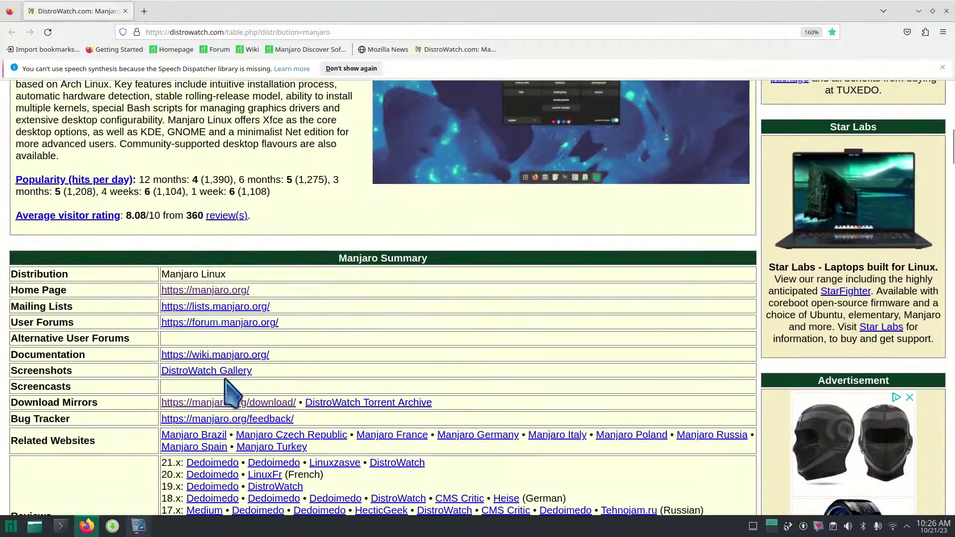
pyautogui.click(205, 291)
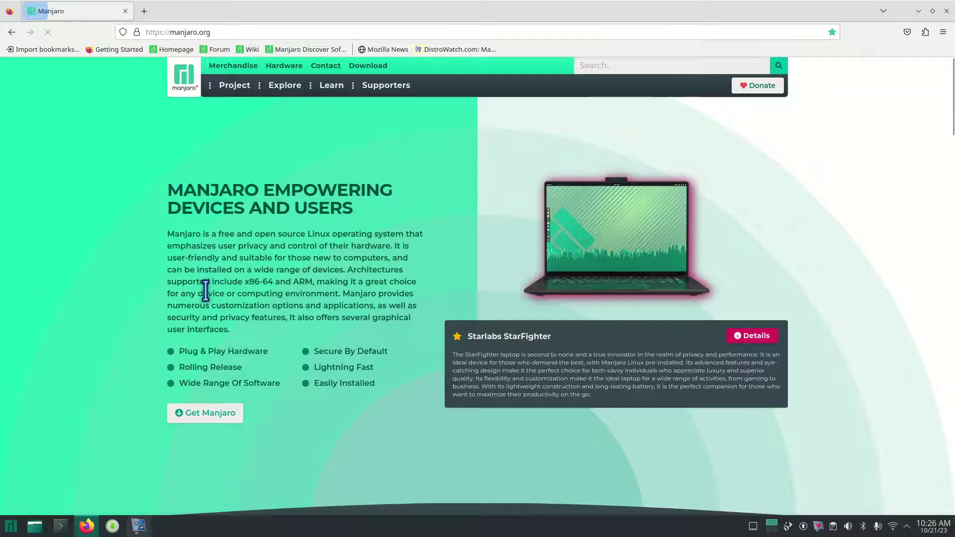
# Show the X86_64 images on Manjaro's download page, and close Firefox.
pyautogui.click(373, 66)
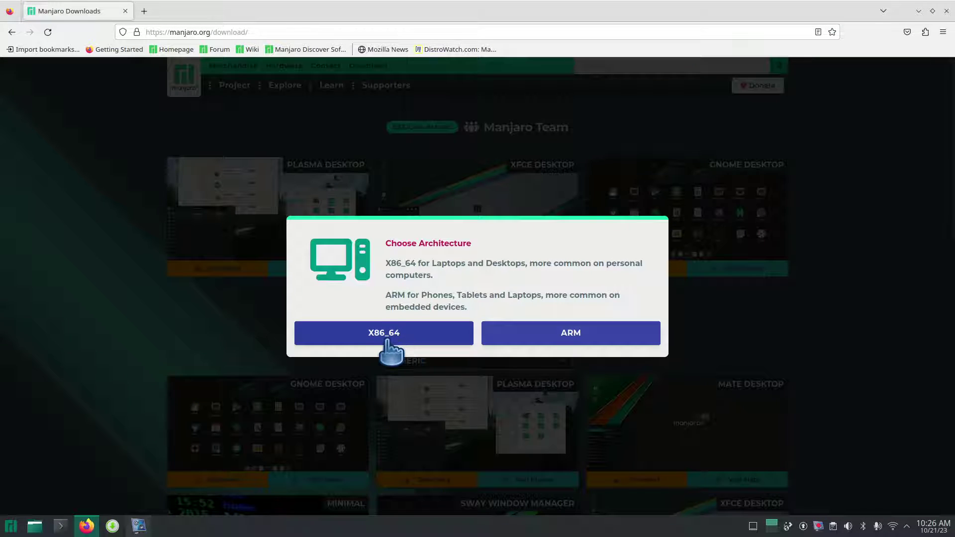
pyautogui.click(389, 336)
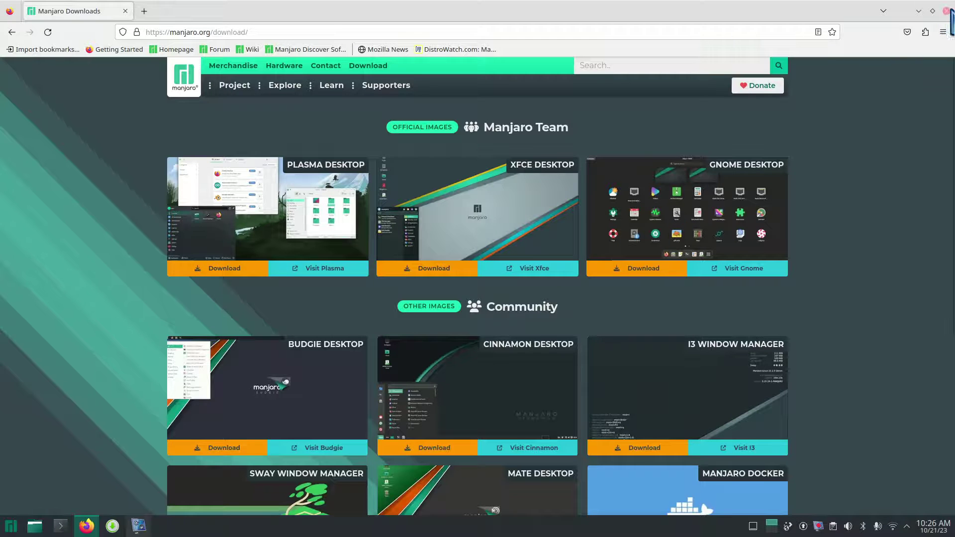
pyautogui.moveTo(953, 5)
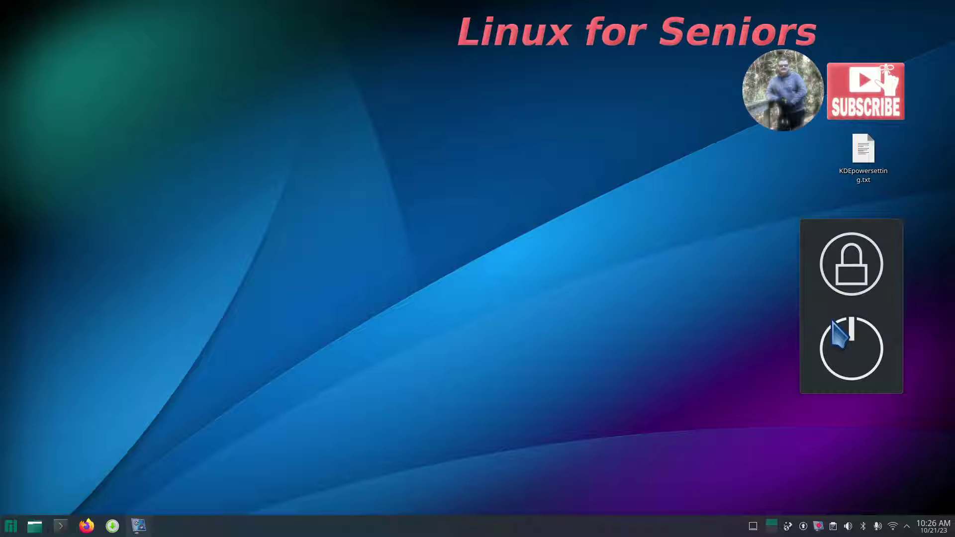
# Remove the Lock/Logout widget from the desktop and dismiss the removal notification.
pyautogui.rightClick(818, 302)
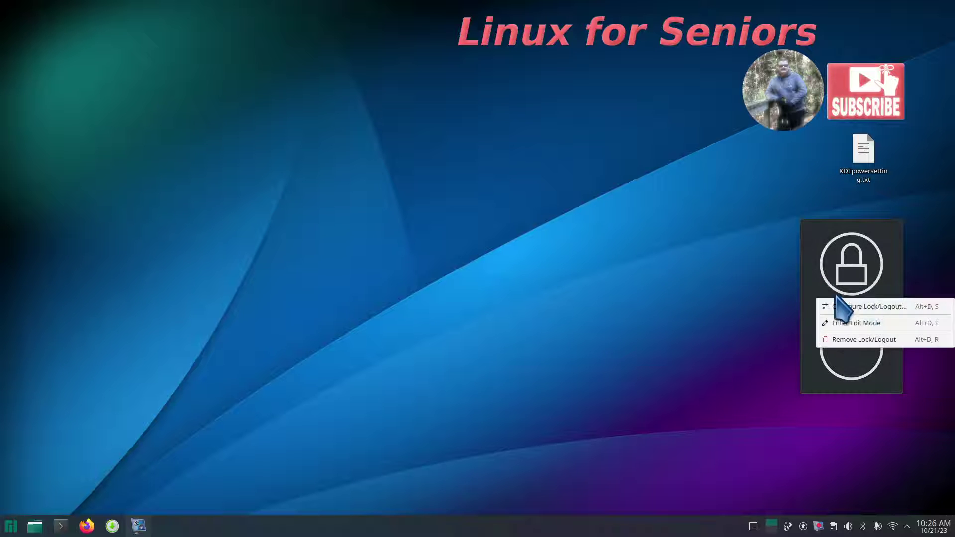
pyautogui.click(878, 340)
pyautogui.click(929, 443)
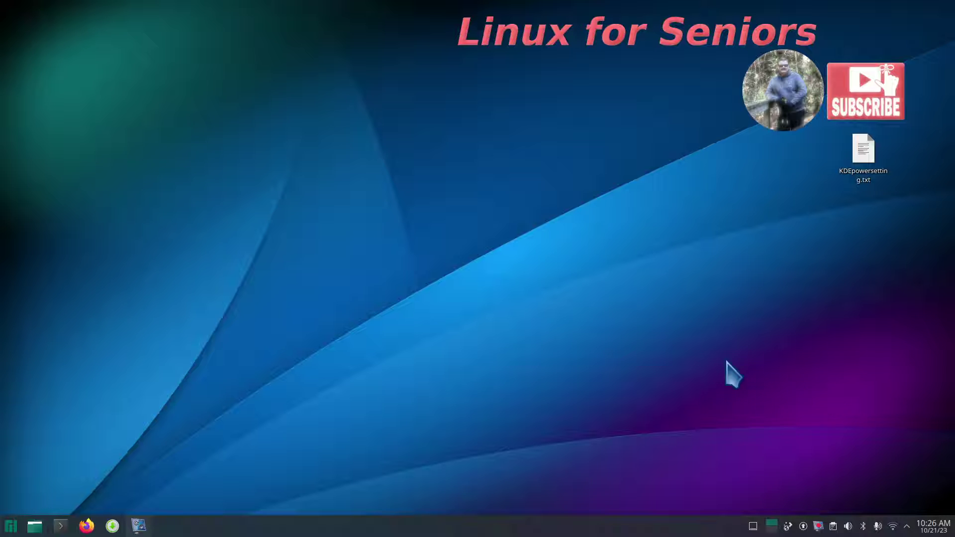
# Open the shutdown confirmation from the application launcher and cancel it.
pyautogui.click(9, 526)
pyautogui.click(286, 505)
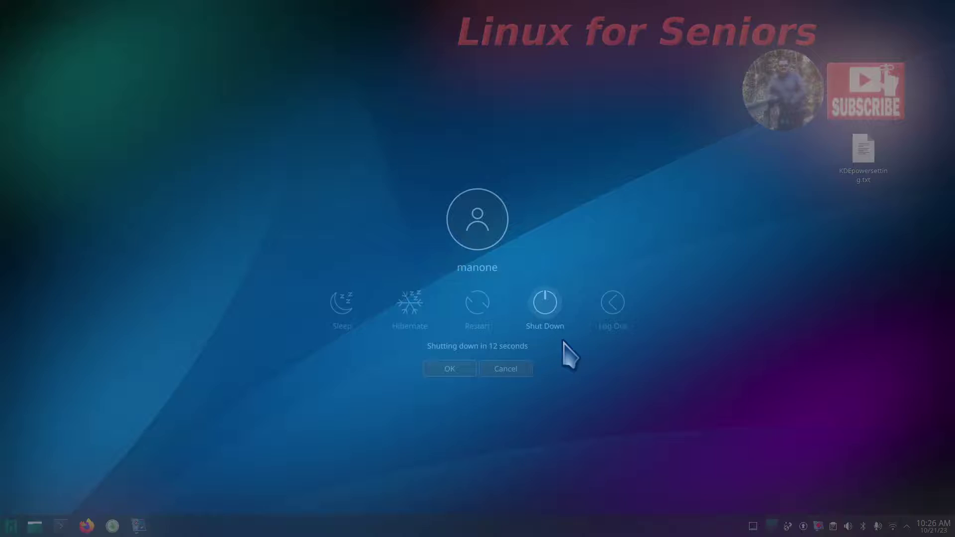
pyautogui.click(510, 369)
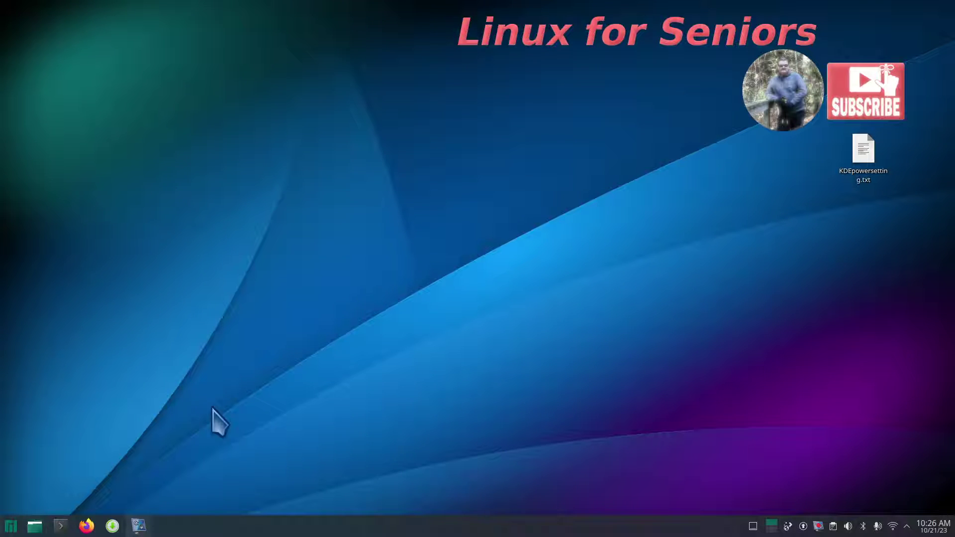
pyautogui.click(11, 529)
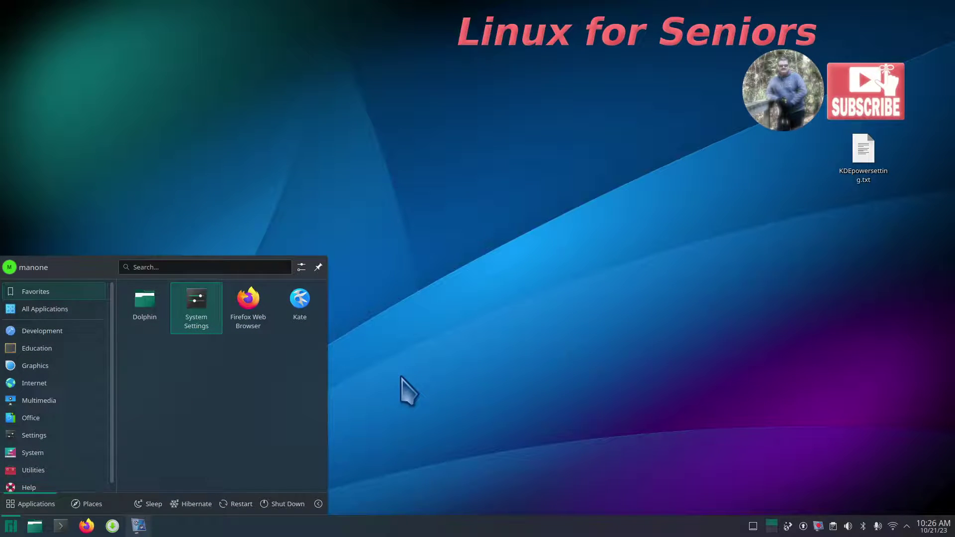
pyautogui.click(393, 393)
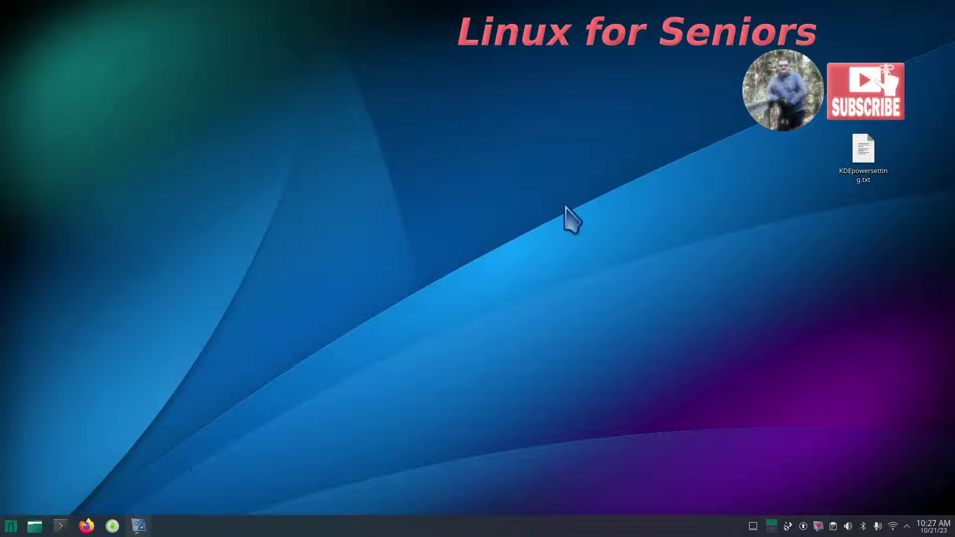
# Add the Lock/Logout widget to the middle of the desktop.
pyautogui.rightClick(494, 129)
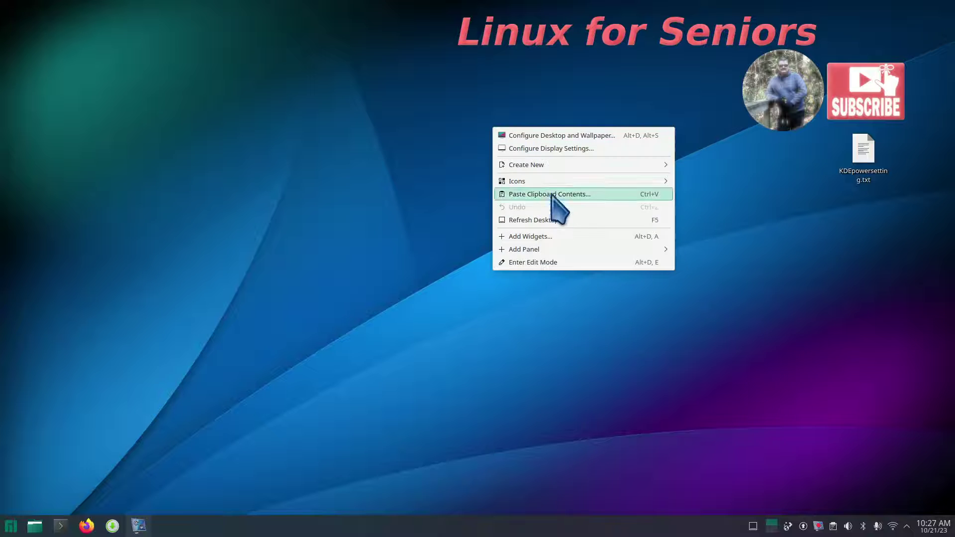
pyautogui.click(570, 235)
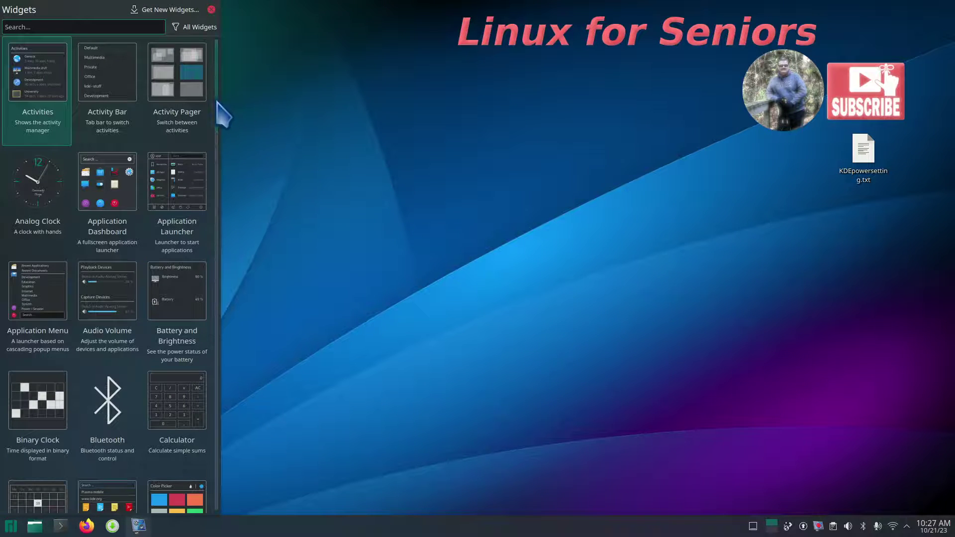
pyautogui.scroll(-15, 214, 179)
pyautogui.scroll(-5, 221, 278)
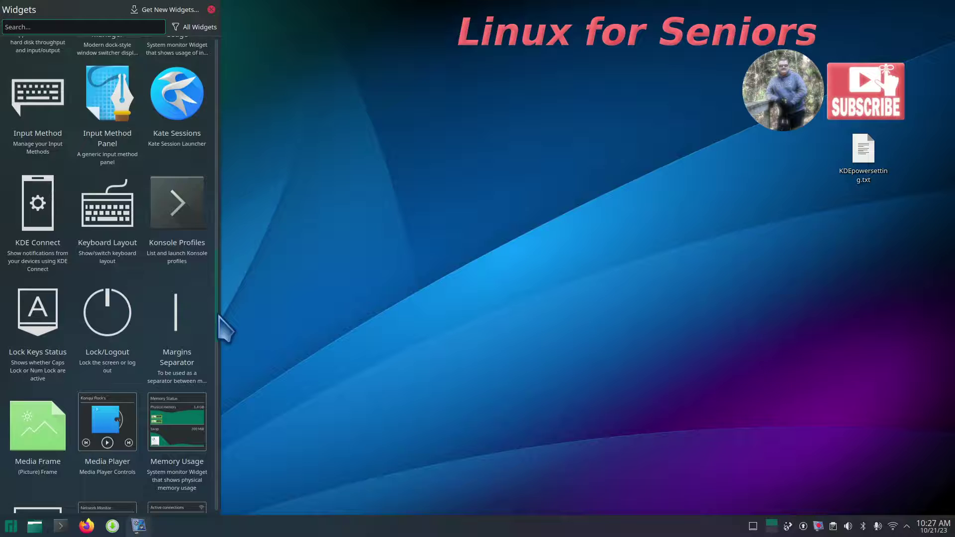
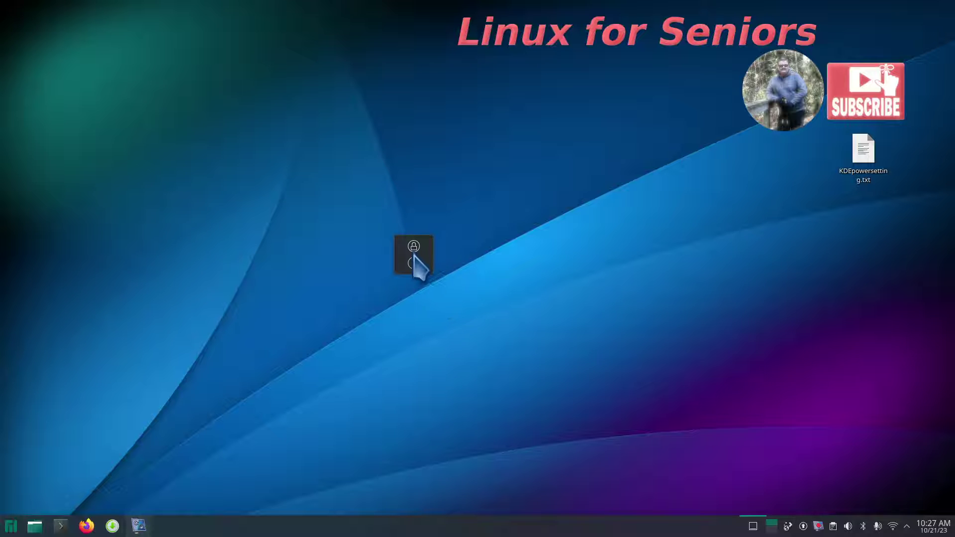
# Enlarge the Lock/Logout widget so its icons stack vertically, and place it below the KDEpowersetting.txt icon.
pyautogui.rightClick(416, 261)
pyautogui.click(462, 275)
pyautogui.moveTo(402, 270)
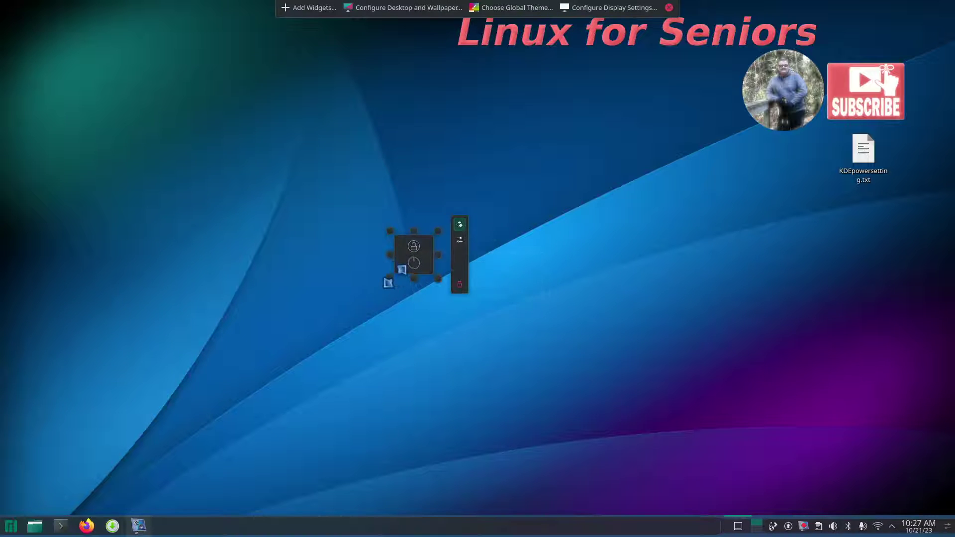
pyautogui.moveTo(388, 283); pyautogui.dragTo(279, 368)
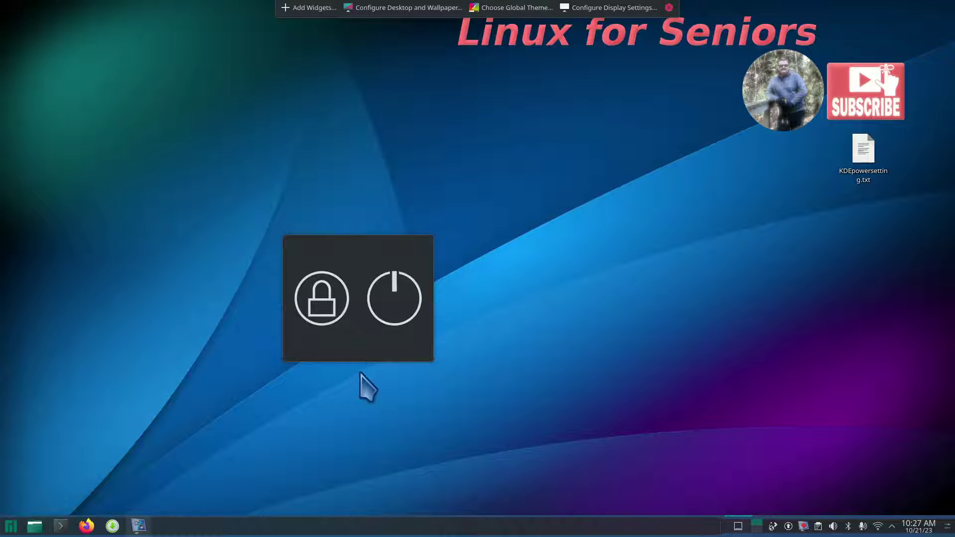
pyautogui.moveTo(363, 366); pyautogui.dragTo(373, 443)
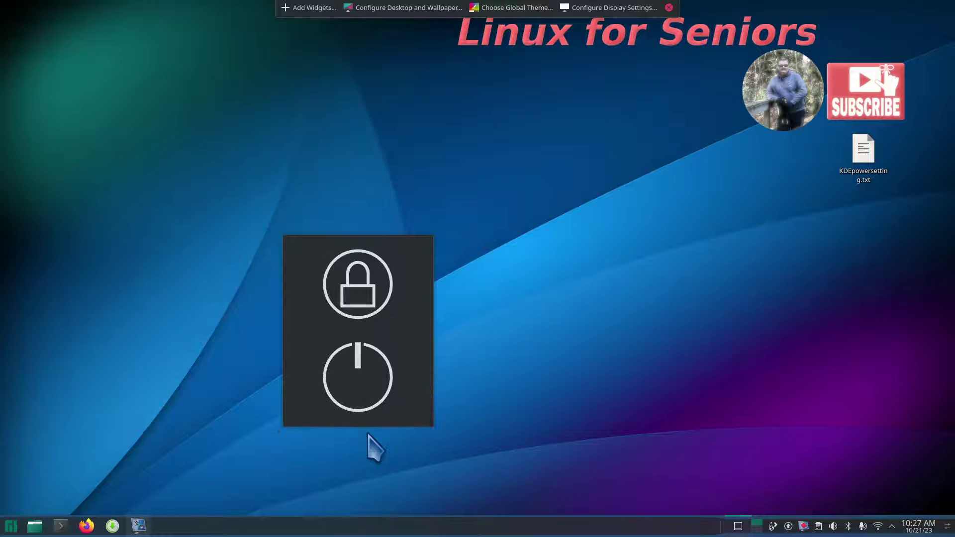
pyautogui.moveTo(353, 320); pyautogui.dragTo(816, 344)
pyautogui.click(669, 7)
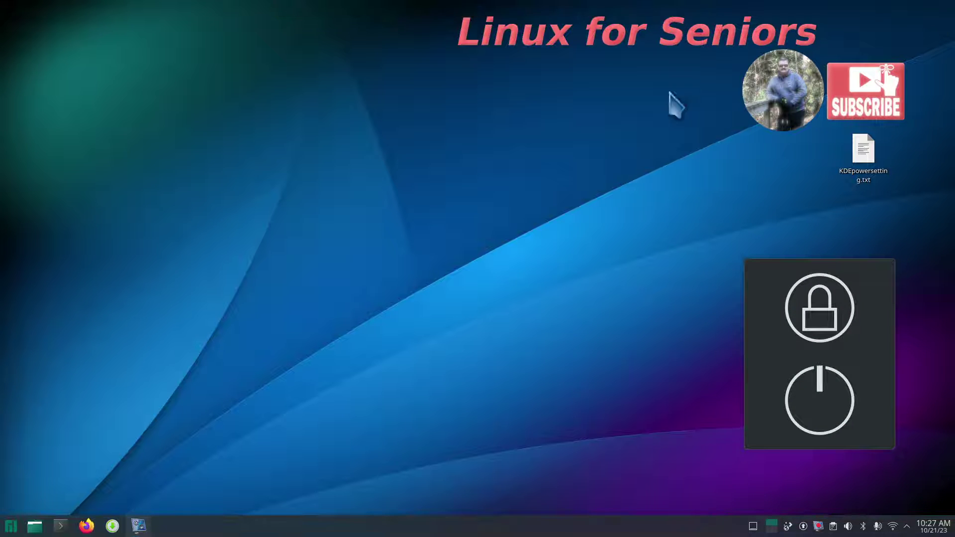
# Show the shutdown confirmation from the Lock/Logout widget and again from the application launcher, cancelling it each time.
pyautogui.click(826, 396)
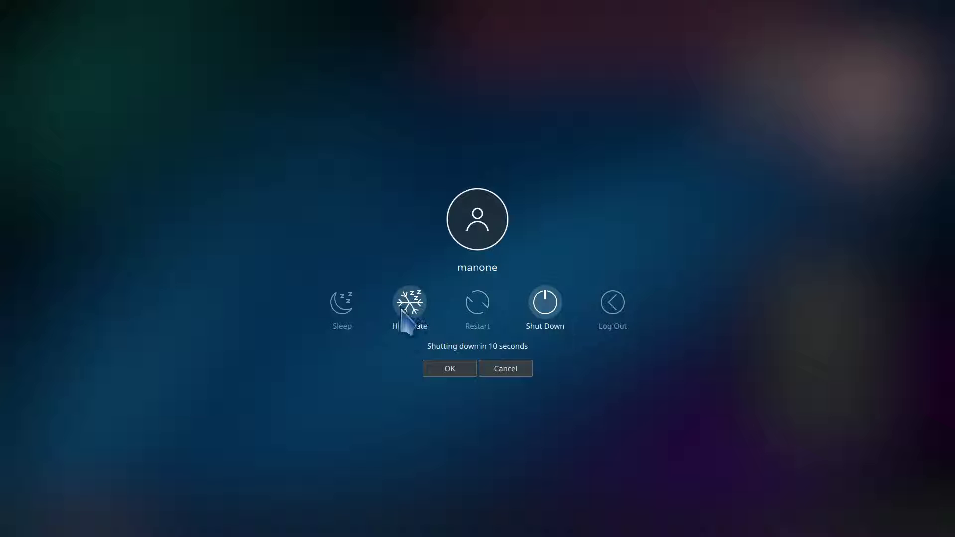
pyautogui.click(508, 370)
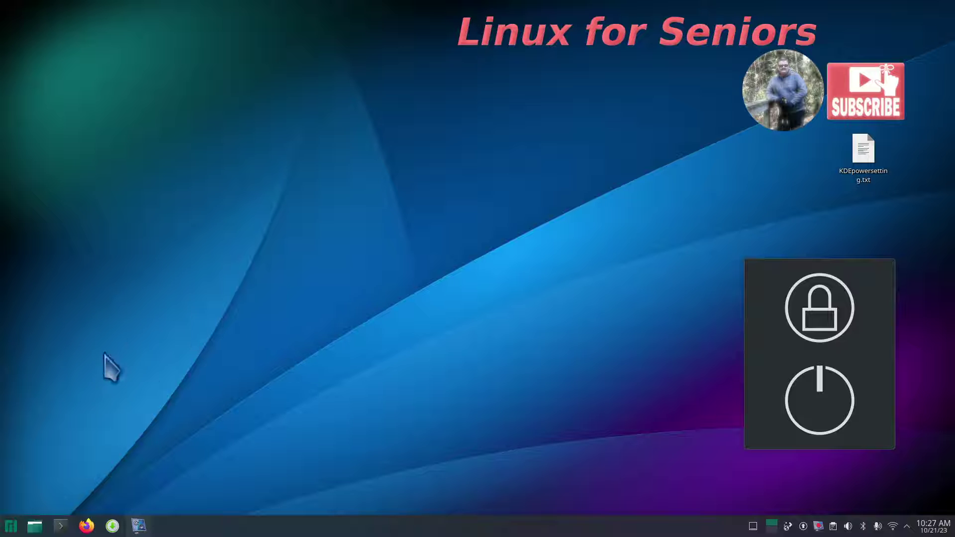
pyautogui.click(11, 526)
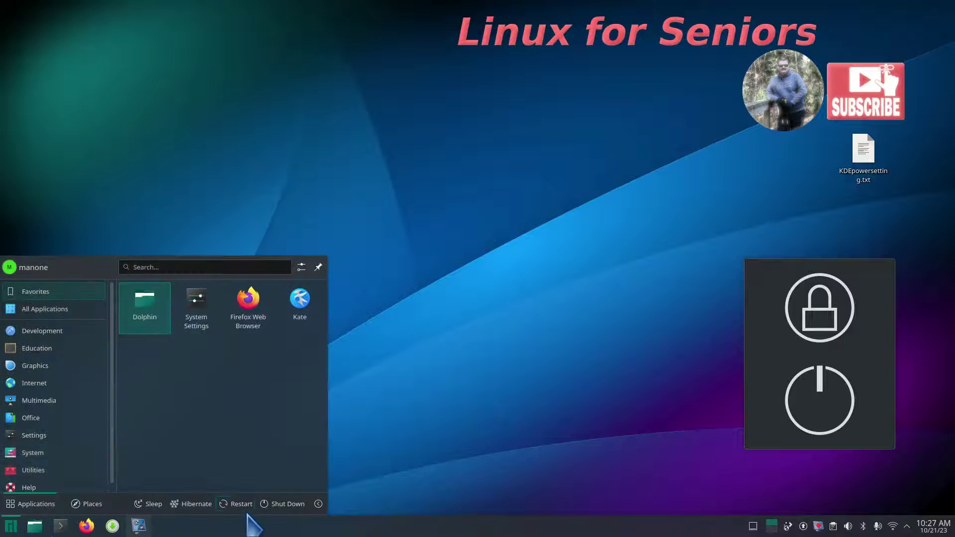
pyautogui.click(279, 505)
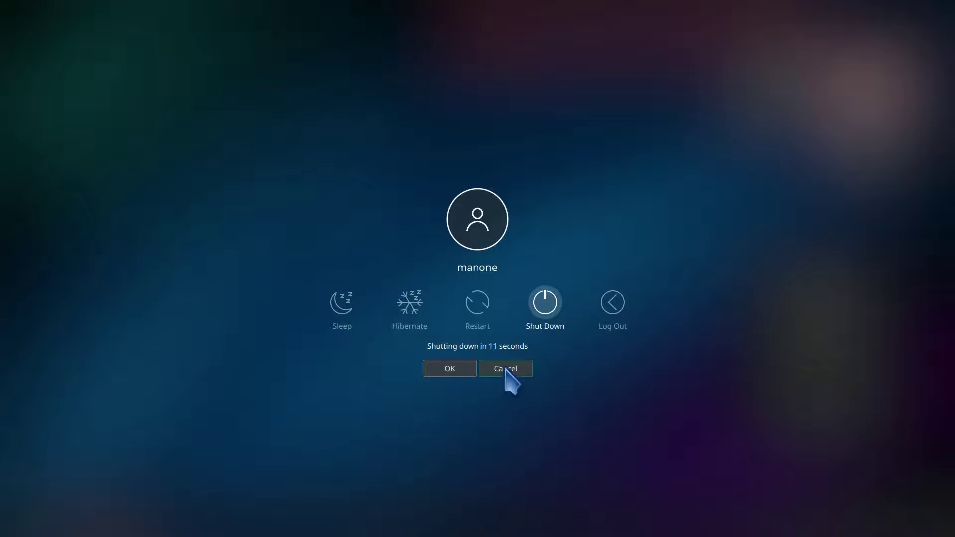
pyautogui.click(505, 369)
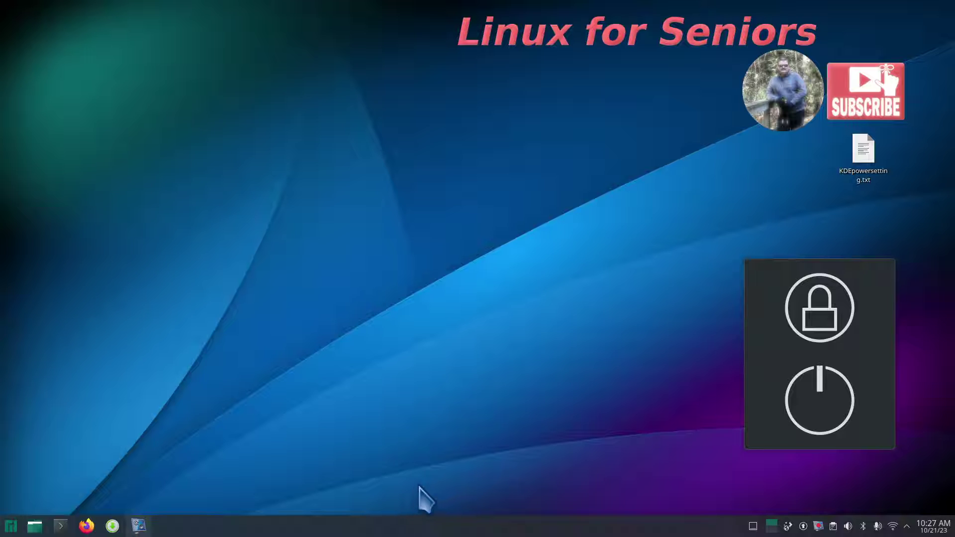
# Open KDEpowersetting.txt from the desktop in Kate, and widen and reposition its window as a floating window.
pyautogui.click(861, 149)
pyautogui.doubleClick(862, 148)
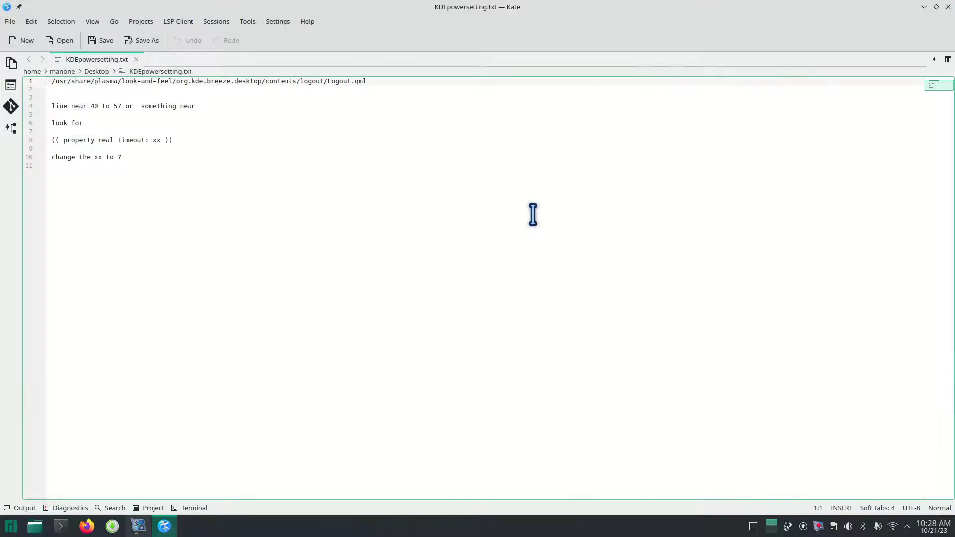
pyautogui.moveTo(582, 22); pyautogui.dragTo(408, 27)
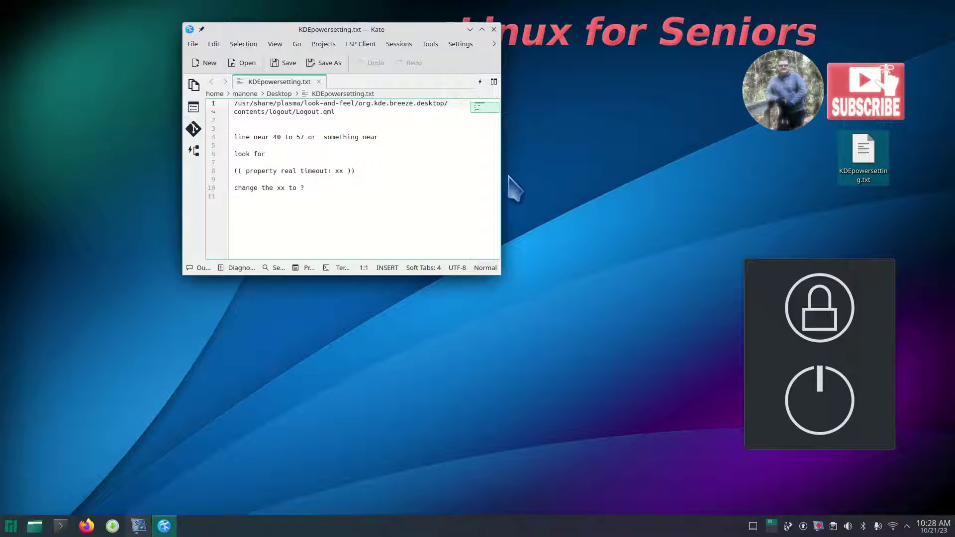
pyautogui.moveTo(500, 175); pyautogui.dragTo(906, 196)
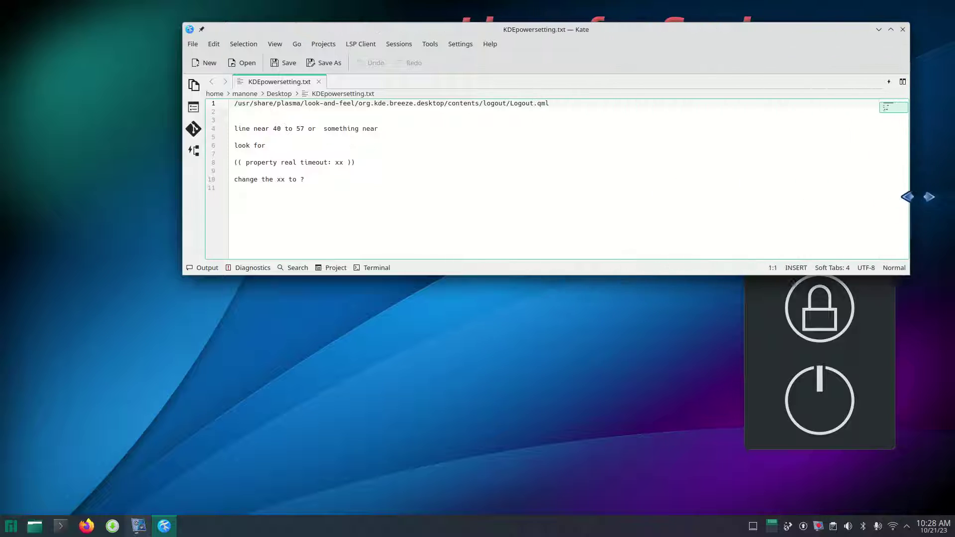
pyautogui.moveTo(650, 30); pyautogui.dragTo(506, 51)
# Check Kate's version information and close the About Kate dialog.
pyautogui.click(358, 58)
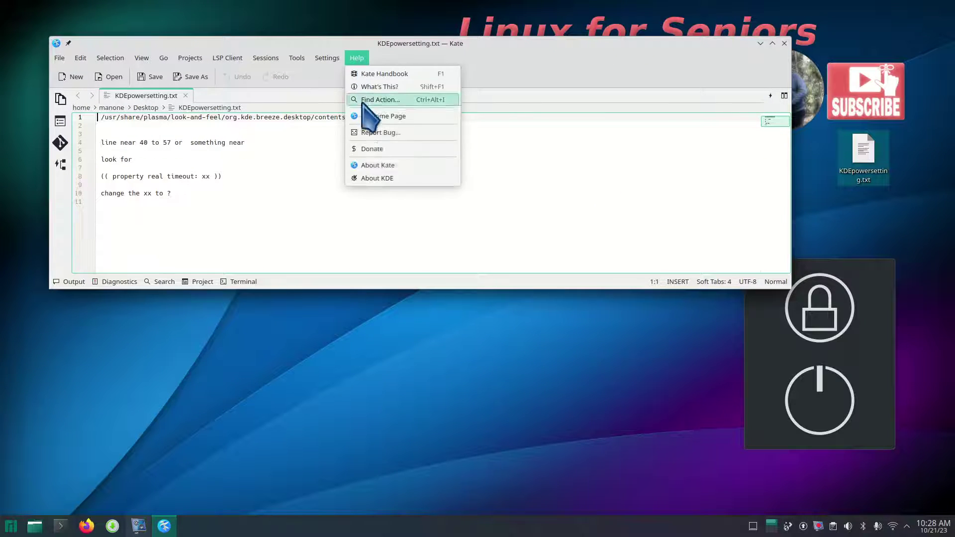
pyautogui.click(388, 169)
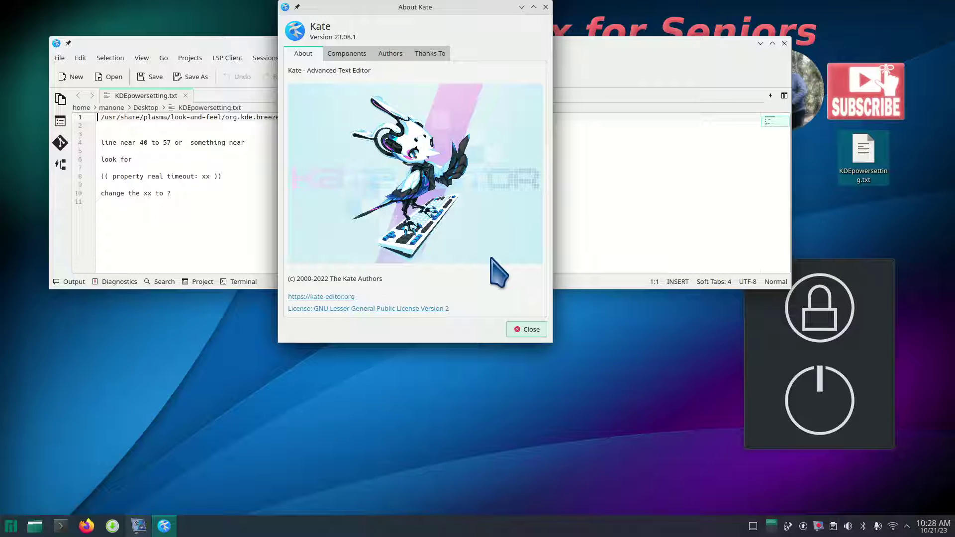
pyautogui.click(528, 331)
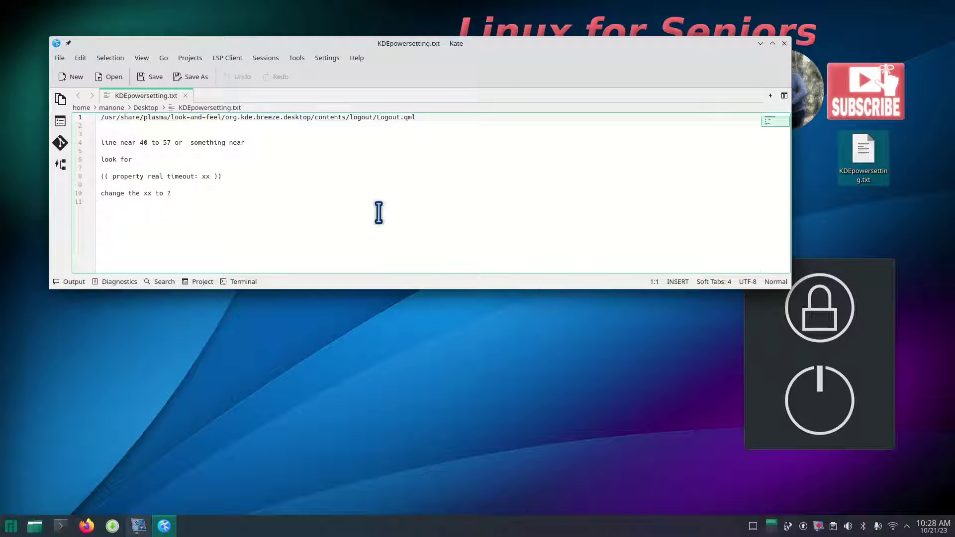
# Zoom the KDEpowersetting.txt text to 200% and widen the Kate window until the Logout.qml path fits on one line.
pyautogui.keyDown('ctrl'); pyautogui.scroll(4, 379, 213); pyautogui.keyUp('ctrl')
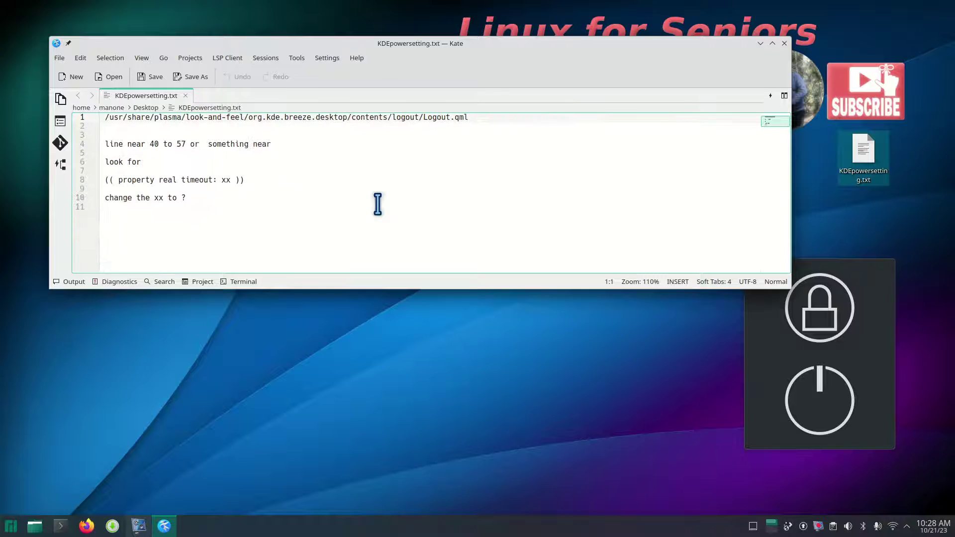
pyautogui.keyDown('ctrl'); pyautogui.scroll(3, 385, 222); pyautogui.keyUp('ctrl')
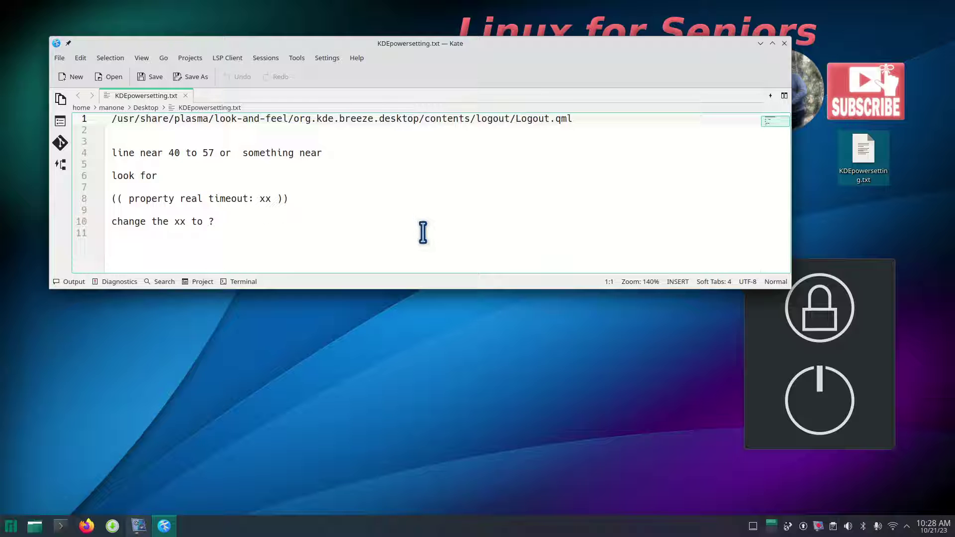
pyautogui.scroll(4, 444, 241)
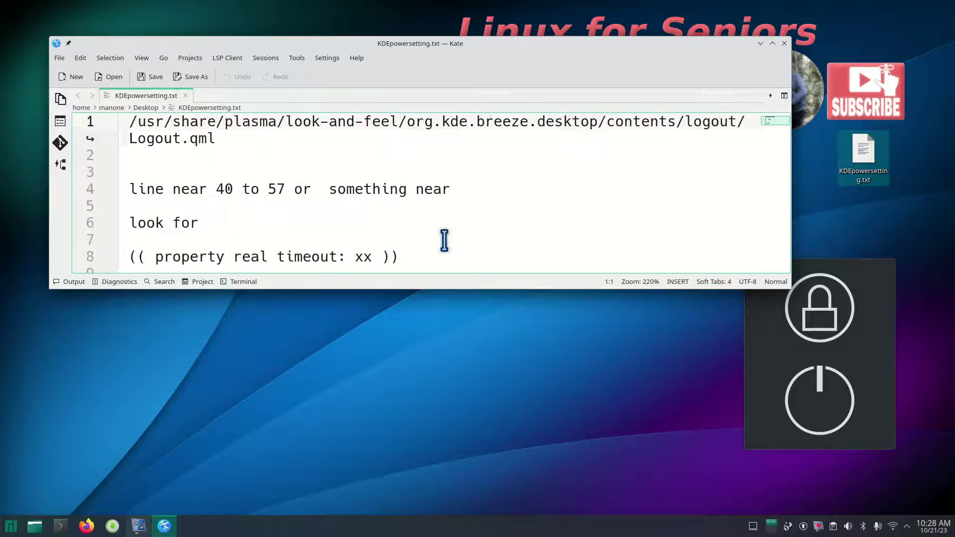
pyautogui.scroll(-1, 444, 240)
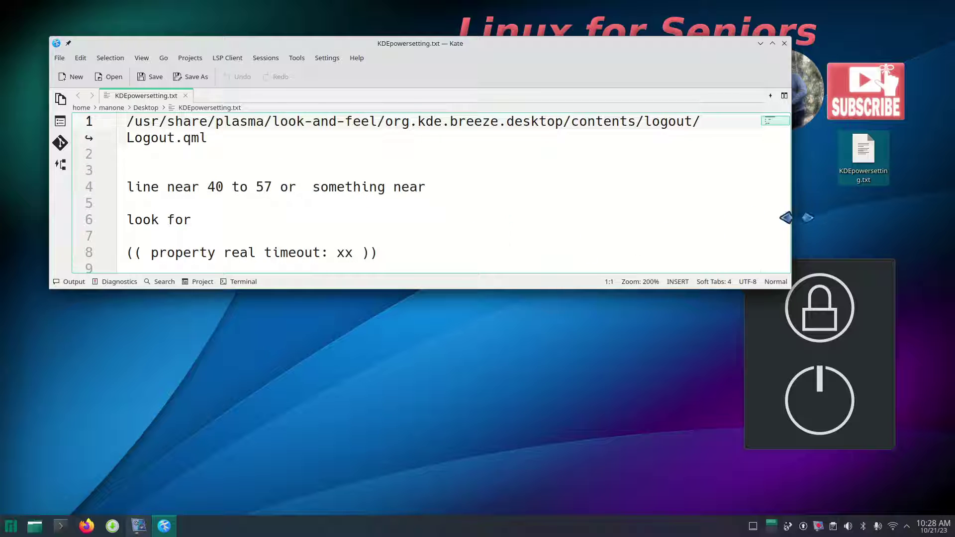
pyautogui.moveTo(791, 222); pyautogui.dragTo(930, 222)
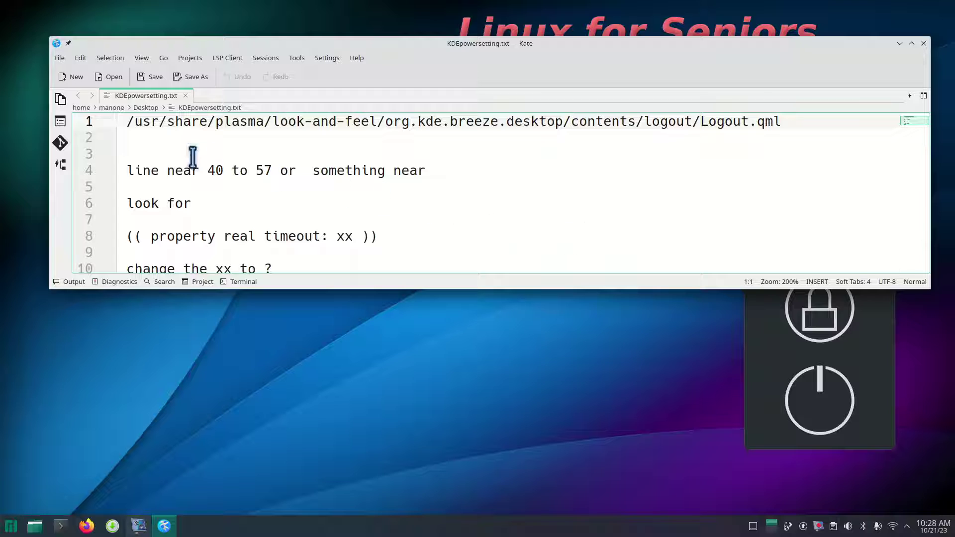
# Highlight the Logout.qml file path on line 1 and "property real timeout" on line 8 of the notes.
pyautogui.moveTo(126, 122); pyautogui.dragTo(784, 124)
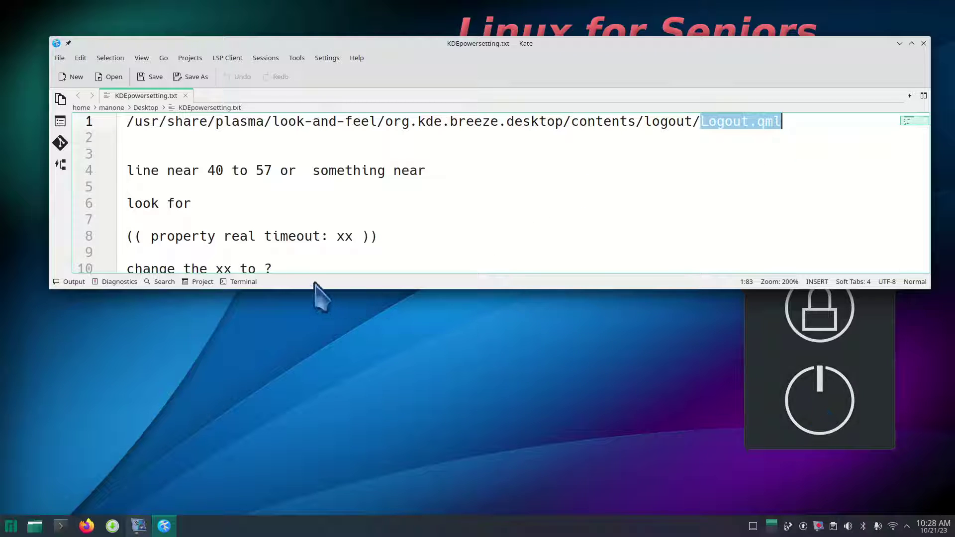
pyautogui.moveTo(151, 236); pyautogui.dragTo(320, 237)
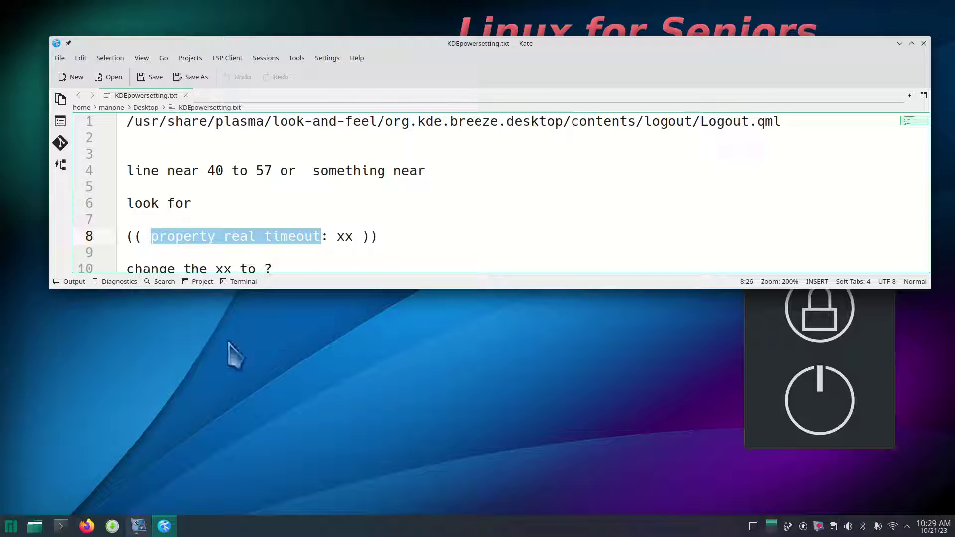
# Switch to the Dolphin file manager and shift its window slightly over the Kate window.
pyautogui.click(37, 527)
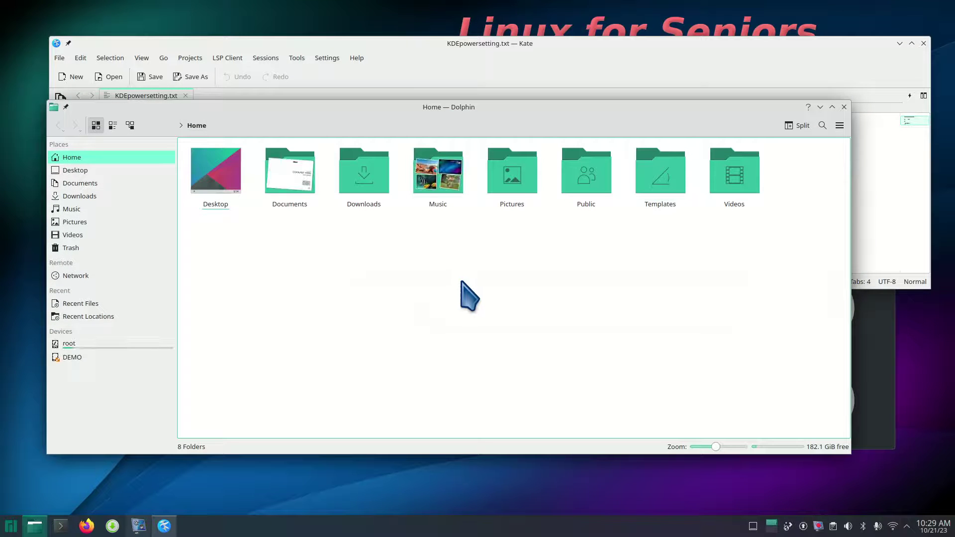
pyautogui.moveTo(529, 123)
pyautogui.mouseDown()
pyautogui.moveTo(585, 61)
pyautogui.moveTo(526, 104)
pyautogui.mouseUp()
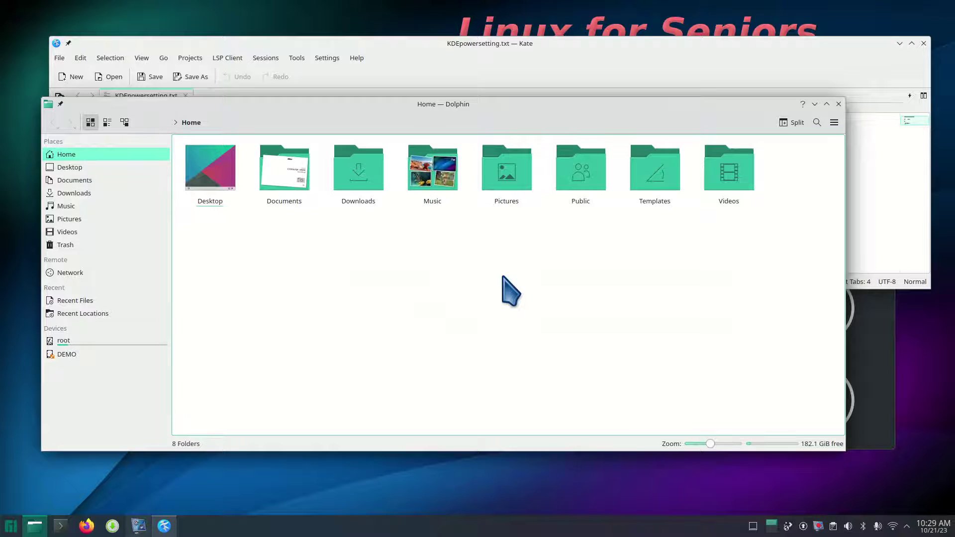
# Show the Shut Down countdown from the application launcher once more and cancel it.
pyautogui.click(11, 525)
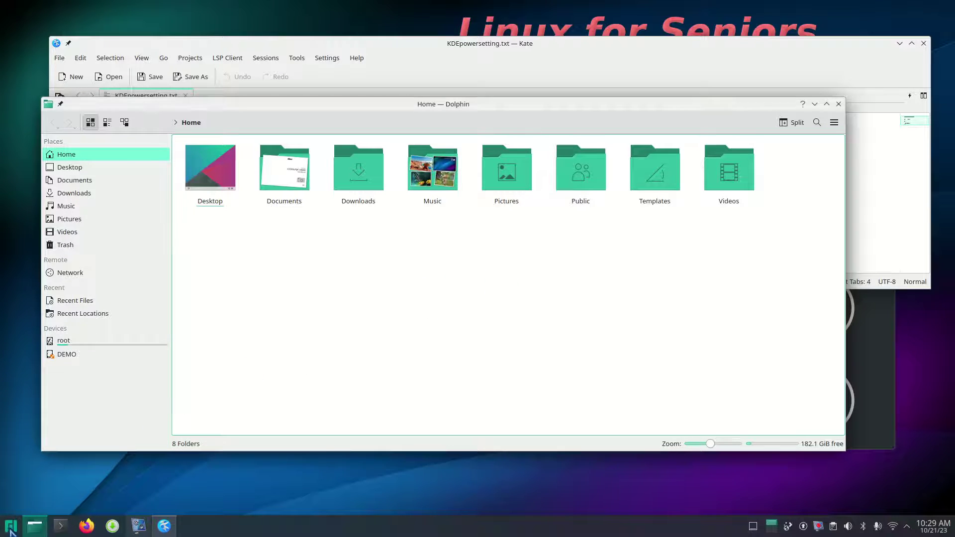
pyautogui.click(279, 504)
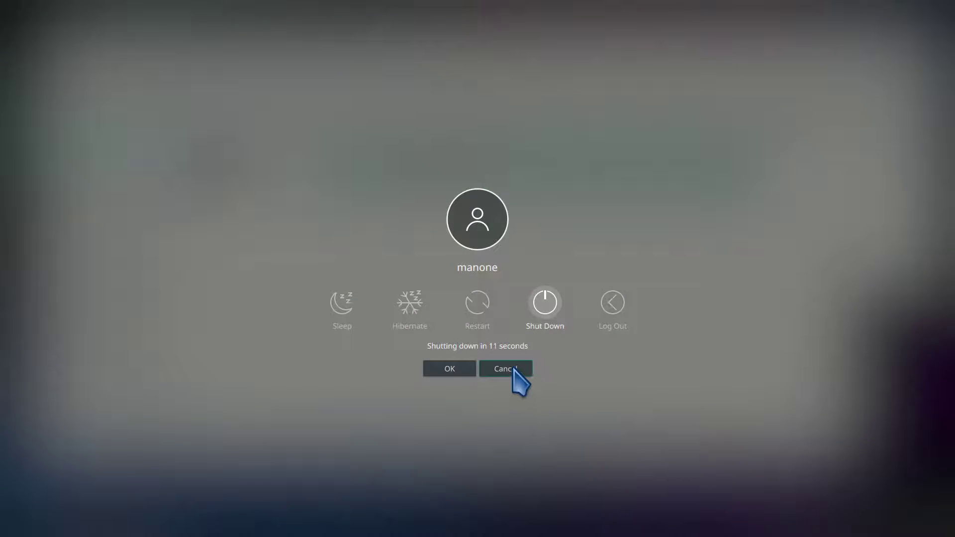
pyautogui.click(514, 370)
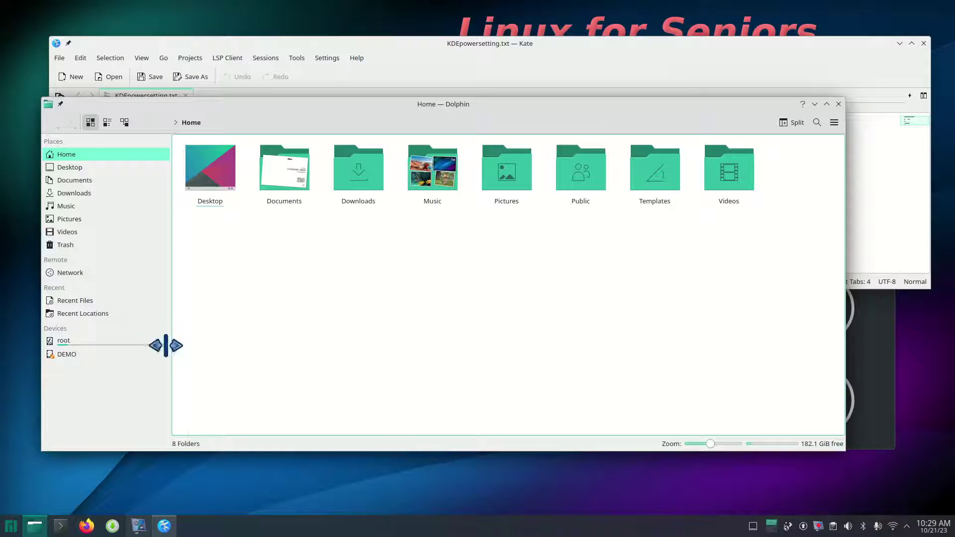
# Browse from the root device to the /usr/share/plasma folder in Dolphin.
pyautogui.click(88, 342)
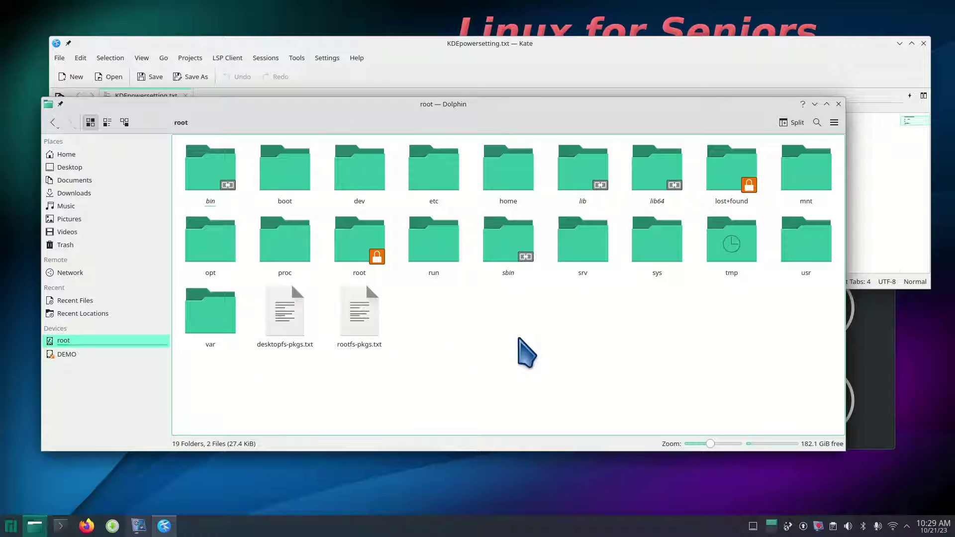
pyautogui.click(810, 247)
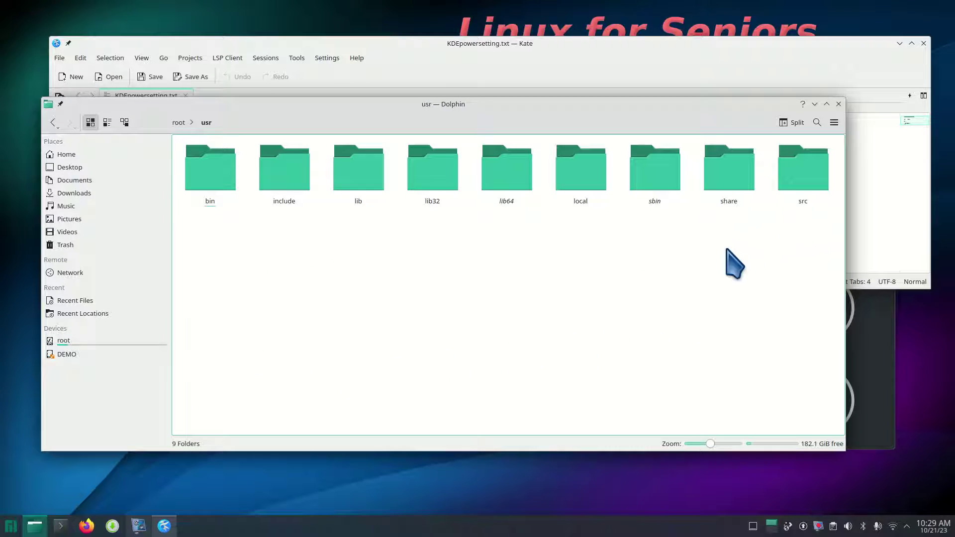
pyautogui.click(734, 189)
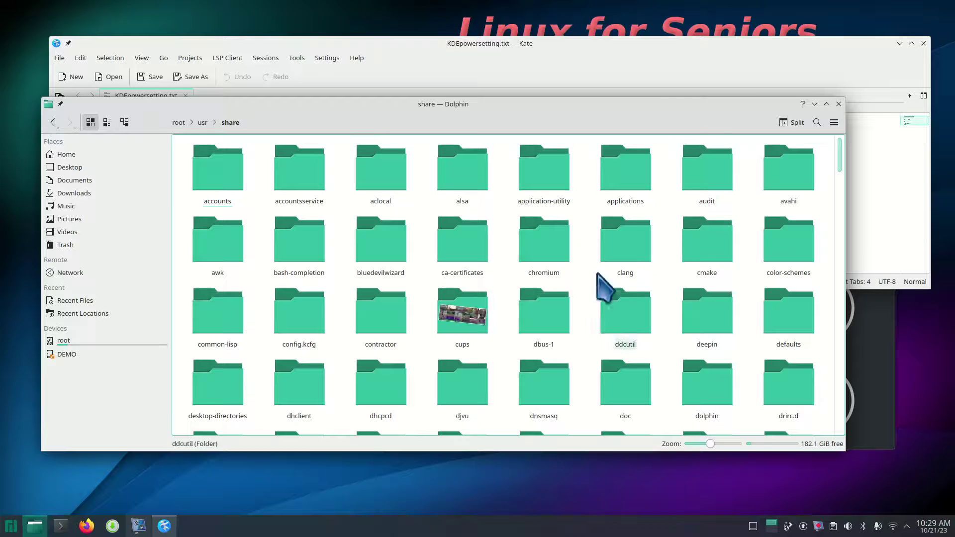
pyautogui.scroll(-5, 585, 250)
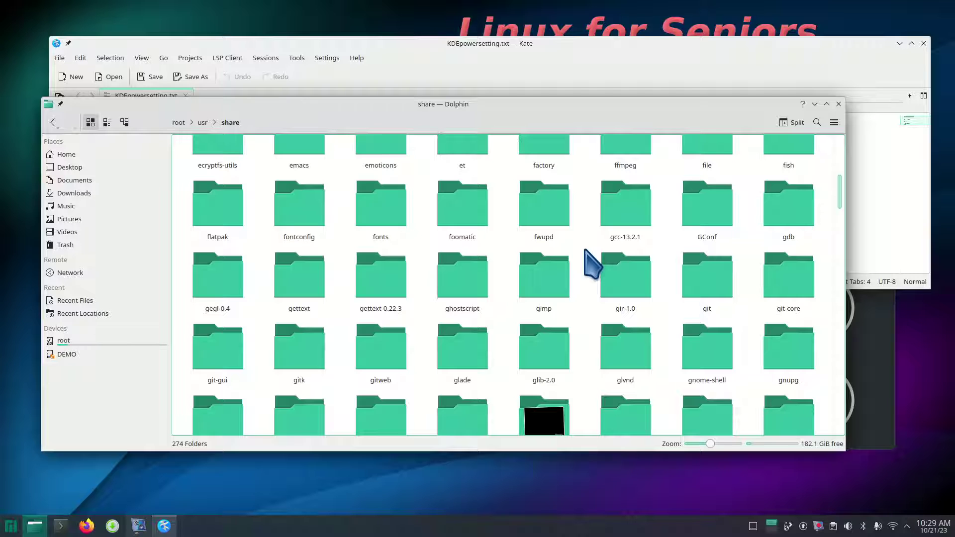
pyautogui.press('p')
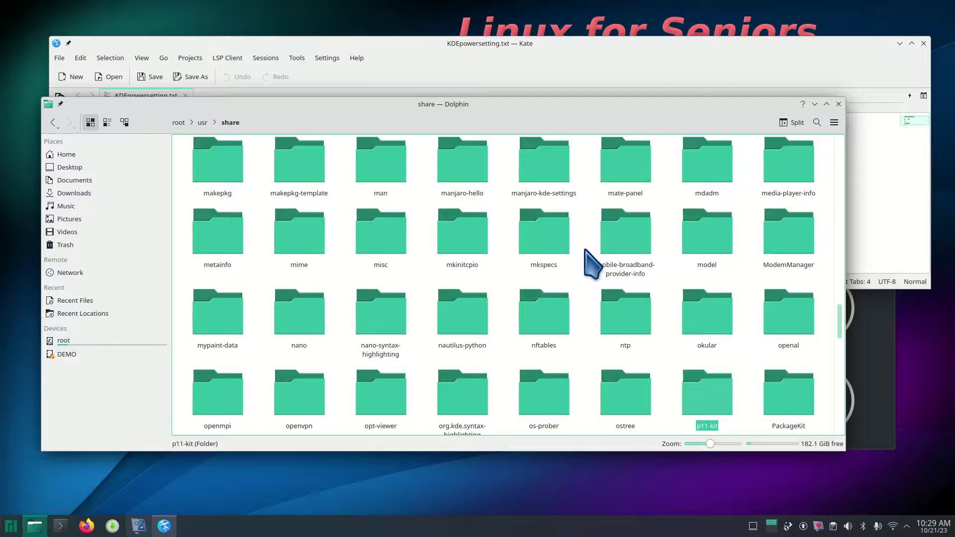
pyautogui.scroll(-1, 575, 288)
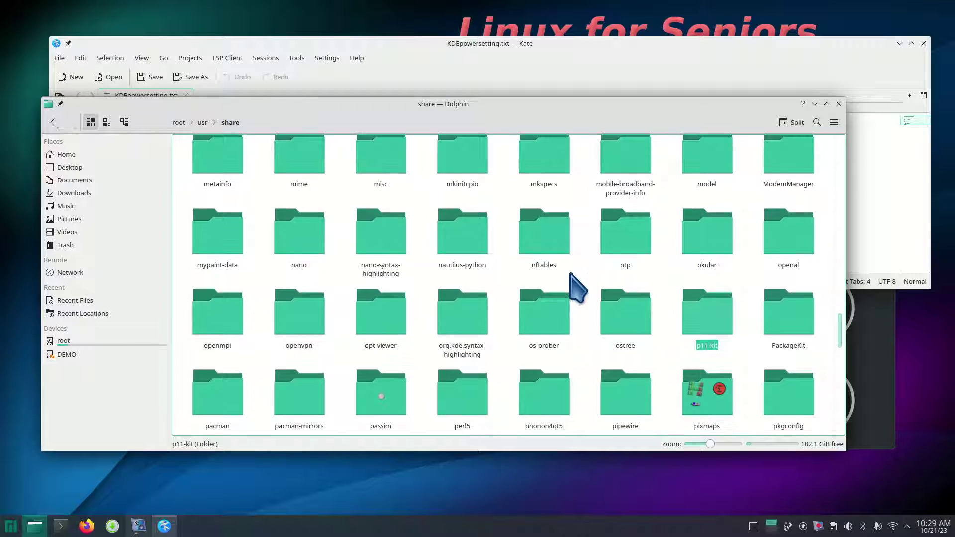
pyautogui.scroll(-1, 570, 274)
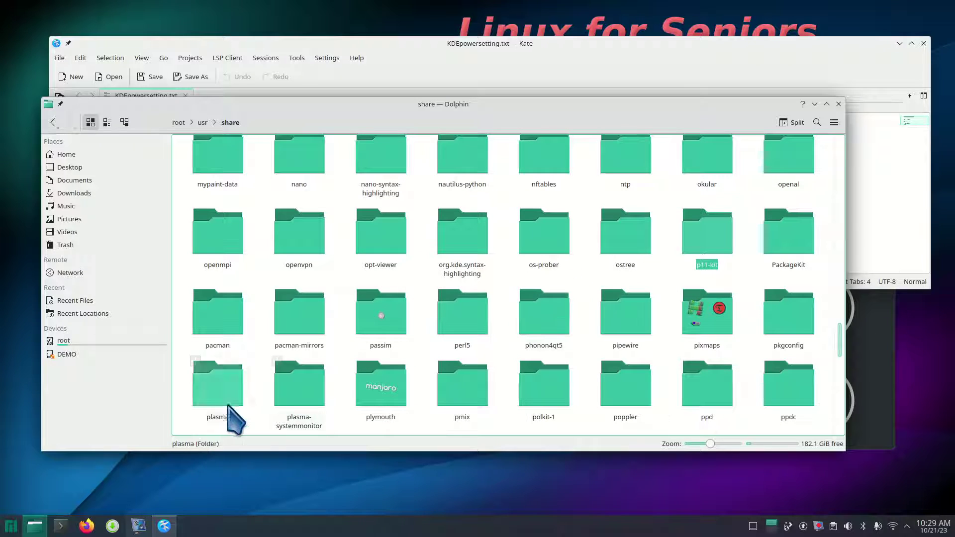
pyautogui.doubleClick(214, 391)
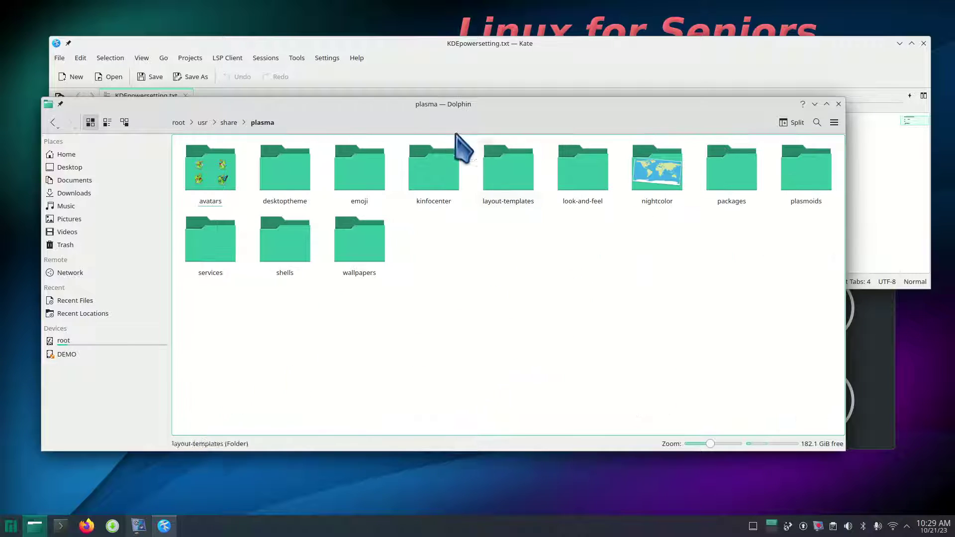
# Uncover the path in the Kate notes and follow it through look-and-feel, org.kde.breeze.desktop and contents into the logout folder.
pyautogui.moveTo(384, 121); pyautogui.dragTo(380, 168)
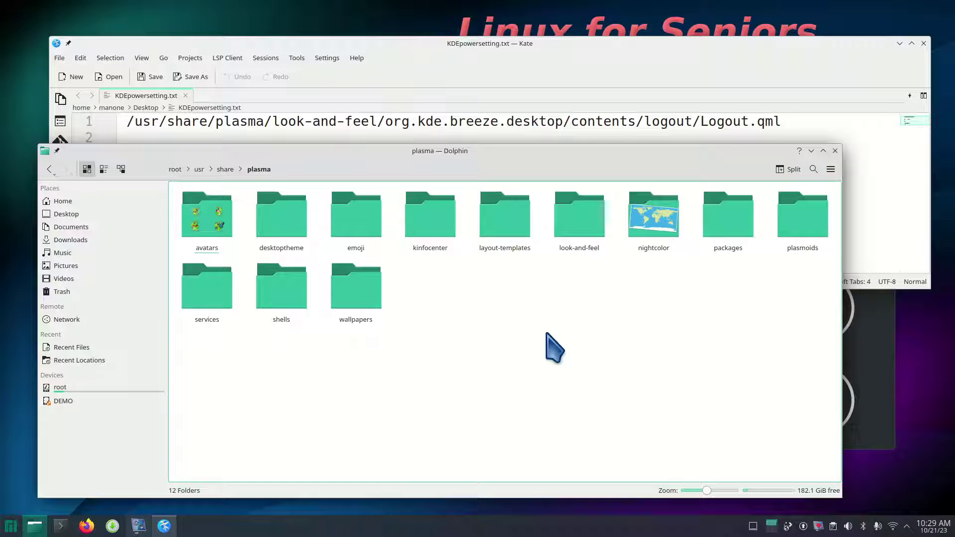
pyautogui.click(577, 226)
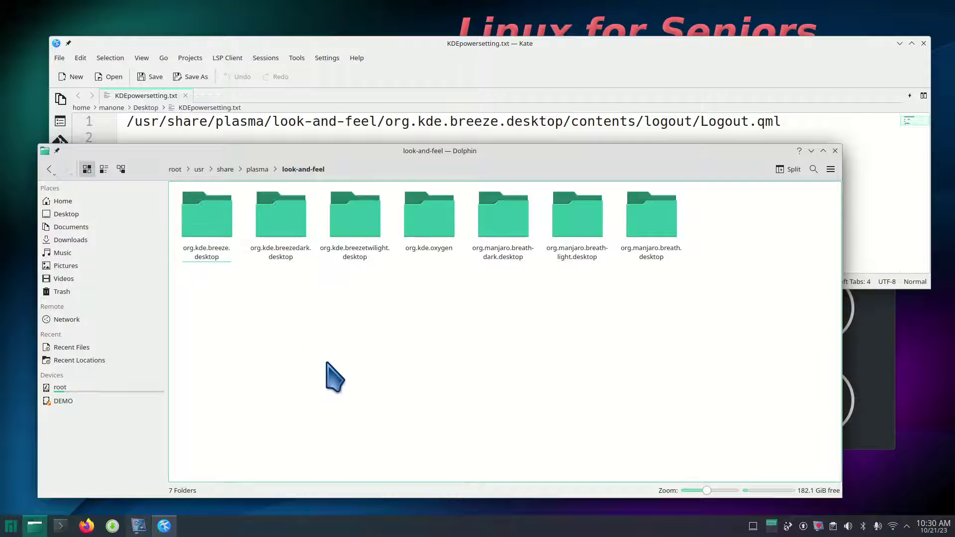
pyautogui.hotkey('ctrl', '+')
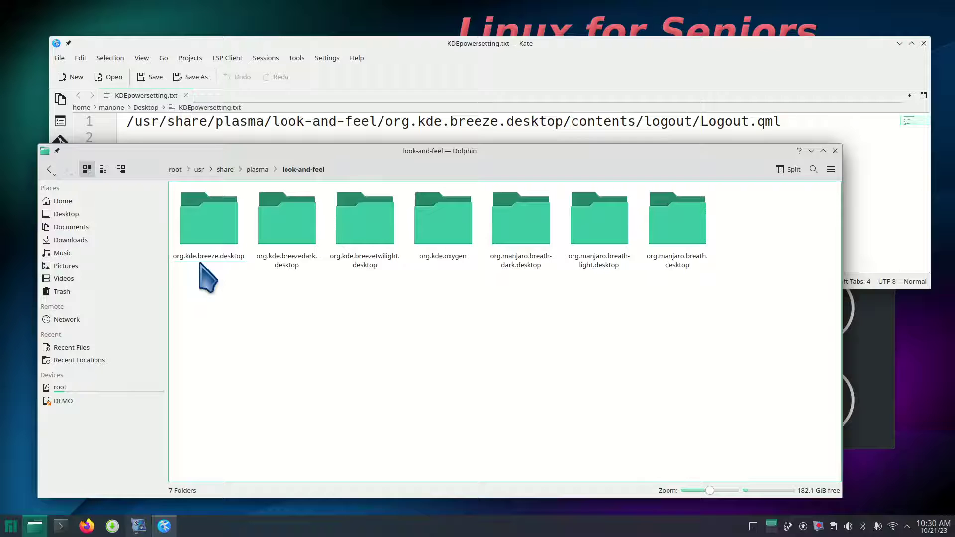
pyautogui.doubleClick(213, 226)
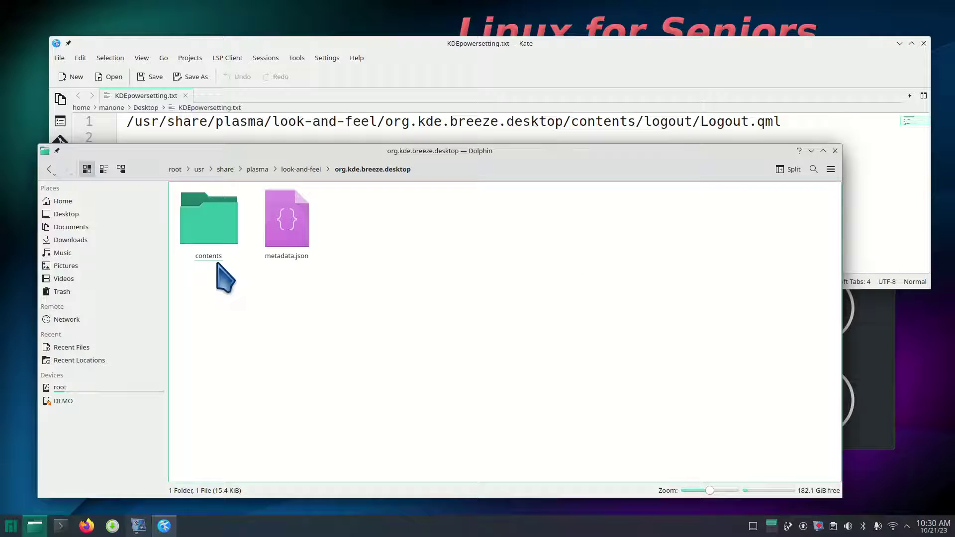
pyautogui.doubleClick(214, 239)
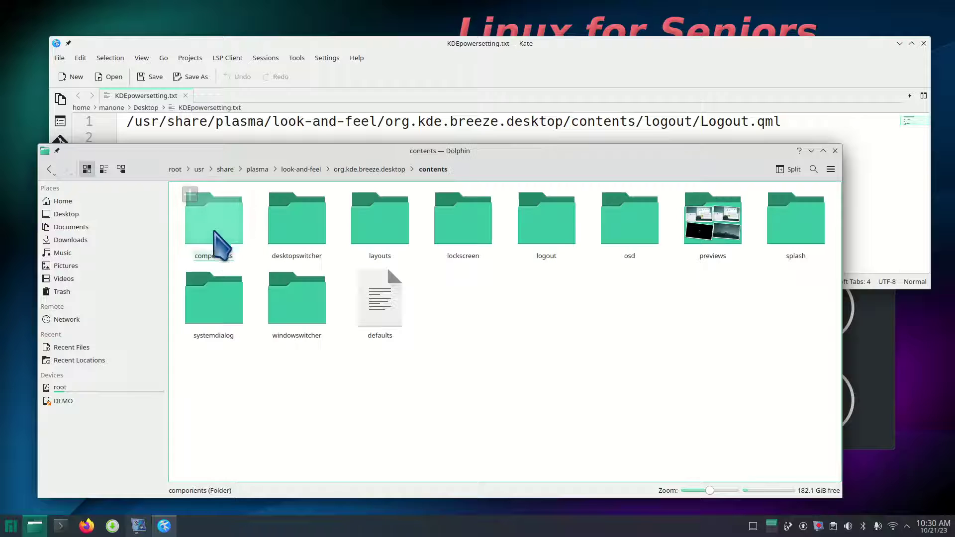
pyautogui.doubleClick(552, 226)
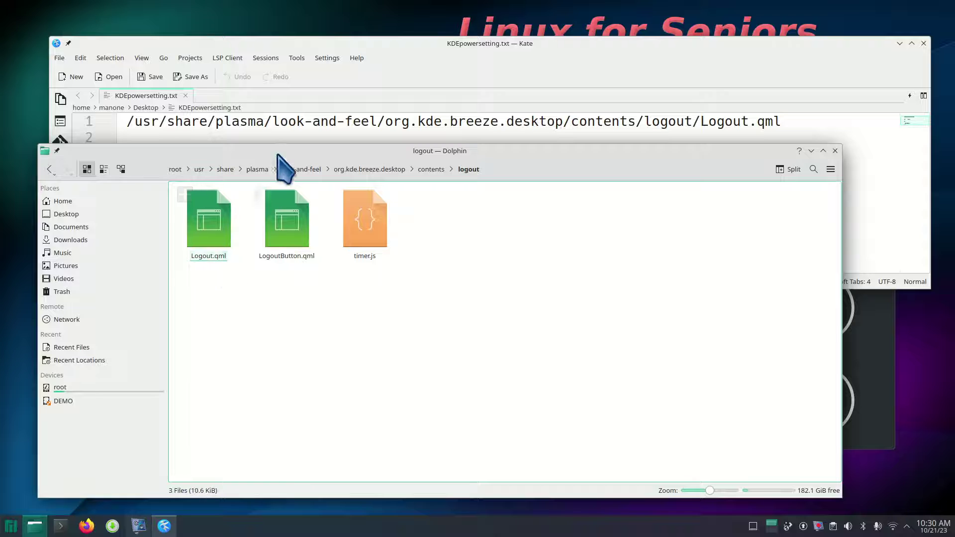
# Check the timeout property named in the notes, open Logout.qml in Kate and close the Dolphin window.
pyautogui.moveTo(283, 153); pyautogui.dragTo(274, 262)
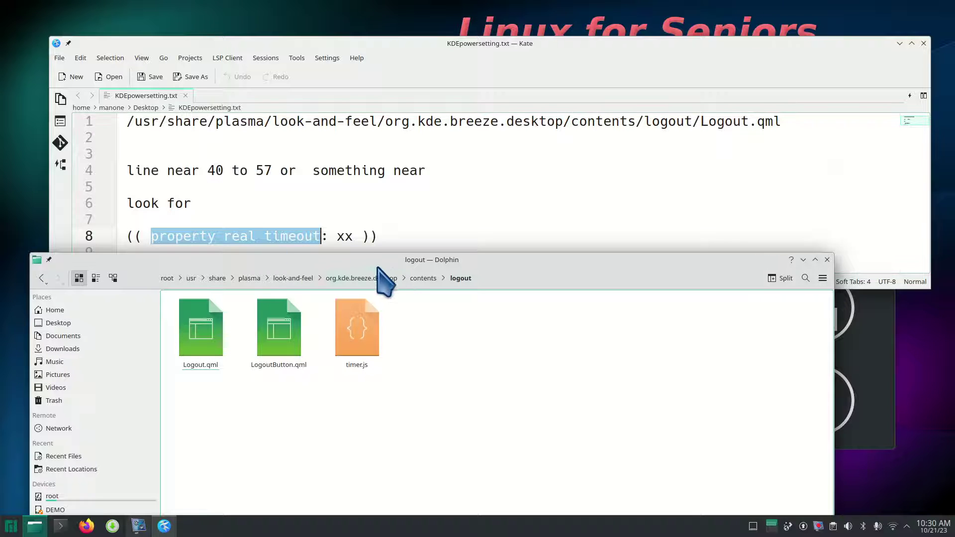
pyautogui.moveTo(388, 260); pyautogui.dragTo(413, 187)
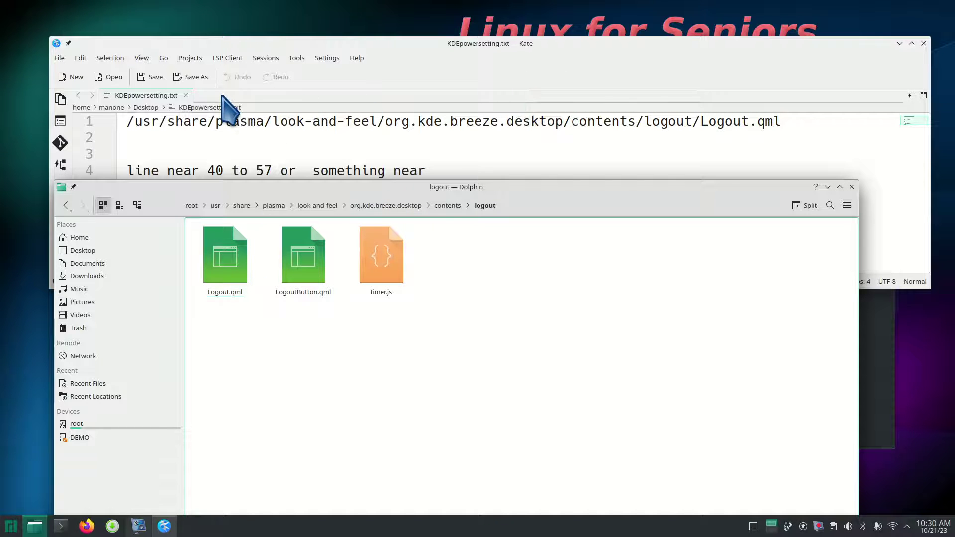
pyautogui.click(219, 256)
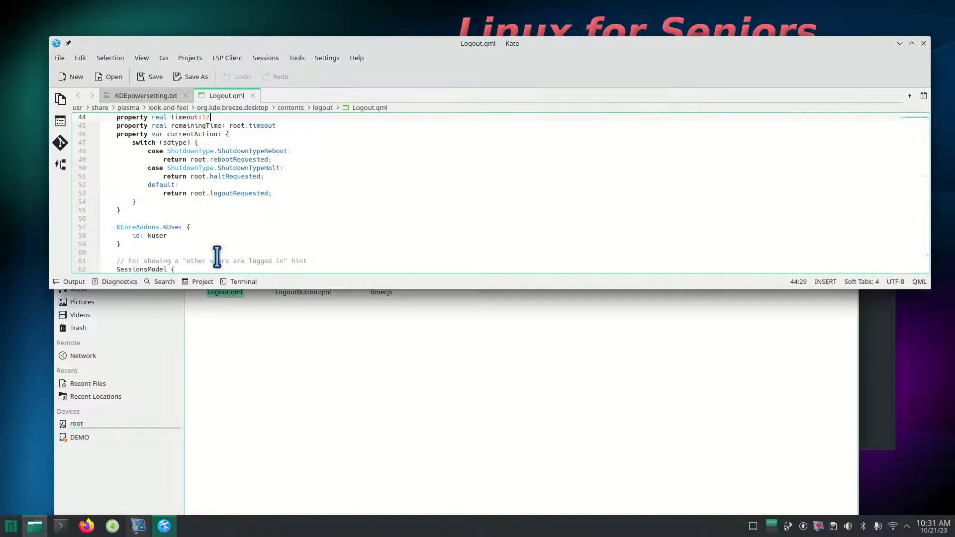
pyautogui.click(285, 348)
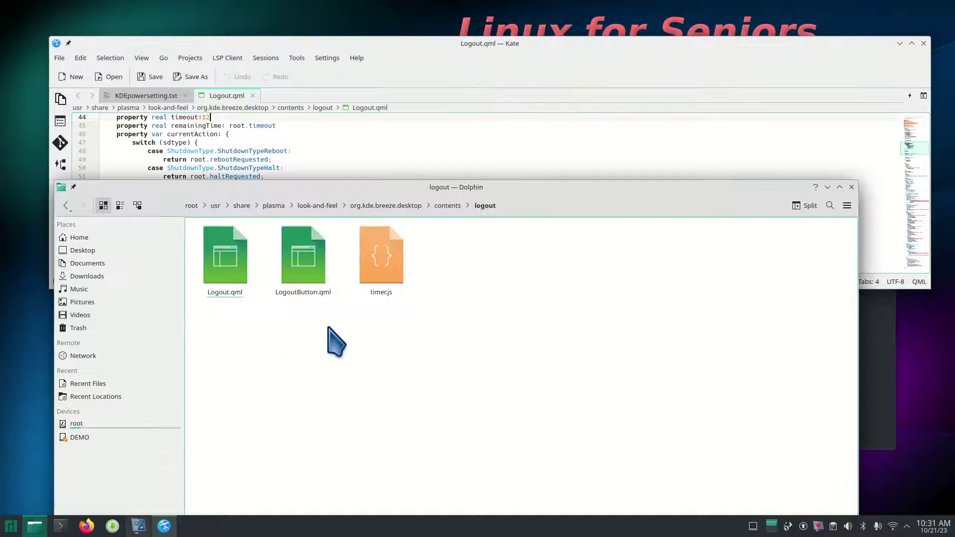
pyautogui.click(852, 187)
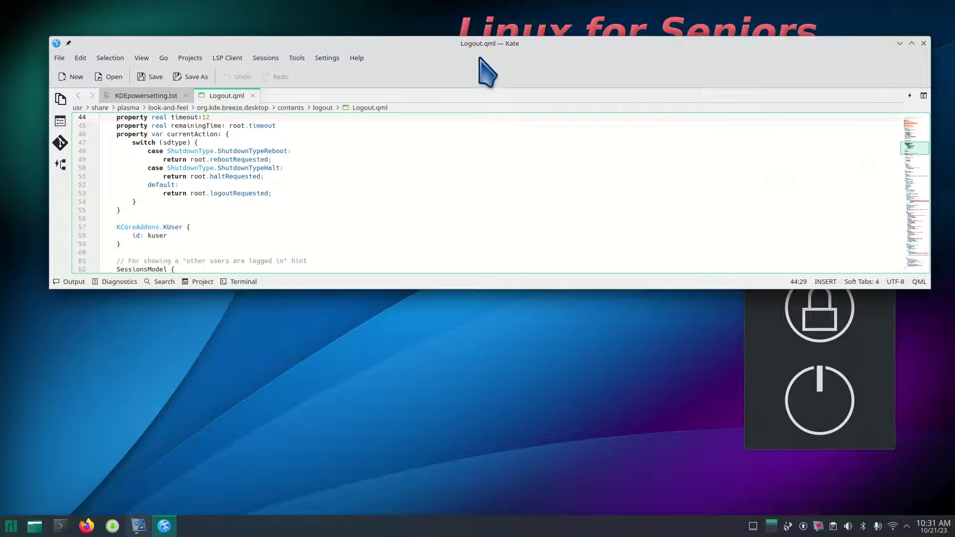
# Move the Kate window lower on the desktop and enlarge the Logout.qml text to 270% zoom.
pyautogui.moveTo(437, 55); pyautogui.dragTo(398, 122)
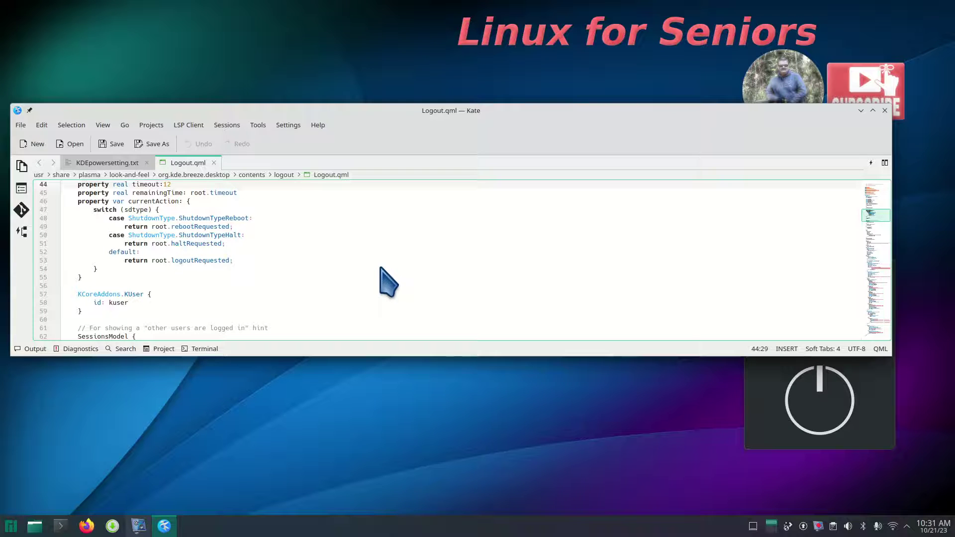
pyautogui.scroll(10, 432, 302)
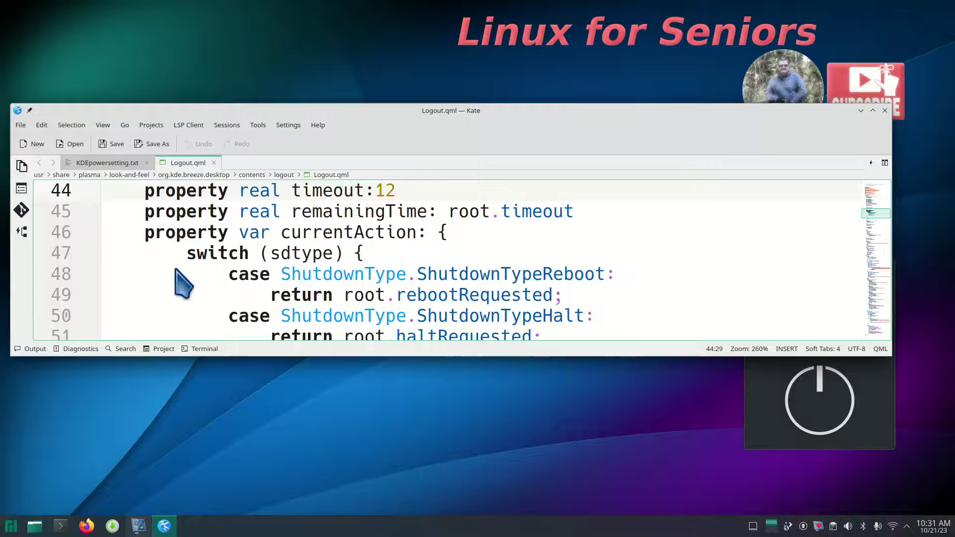
pyautogui.scroll(14, 177, 272)
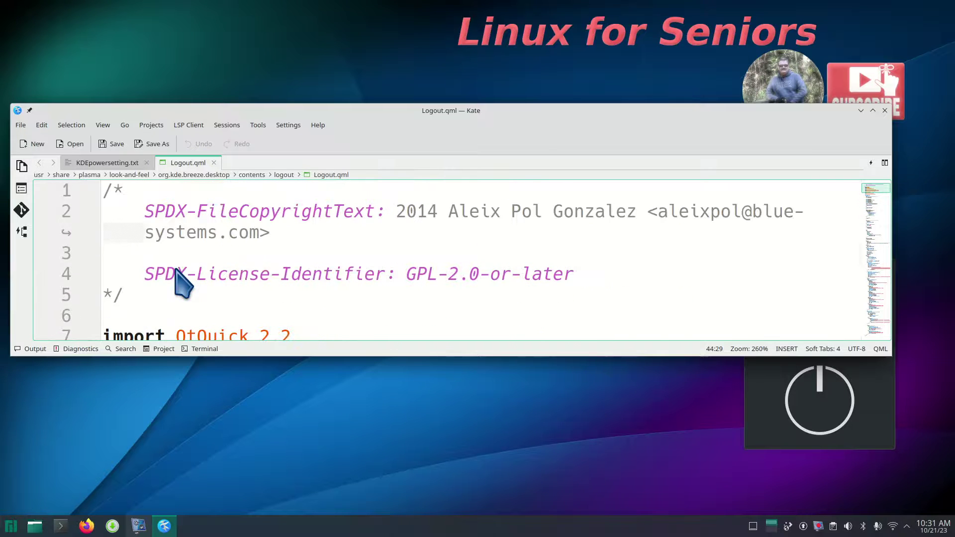
pyautogui.click(113, 191)
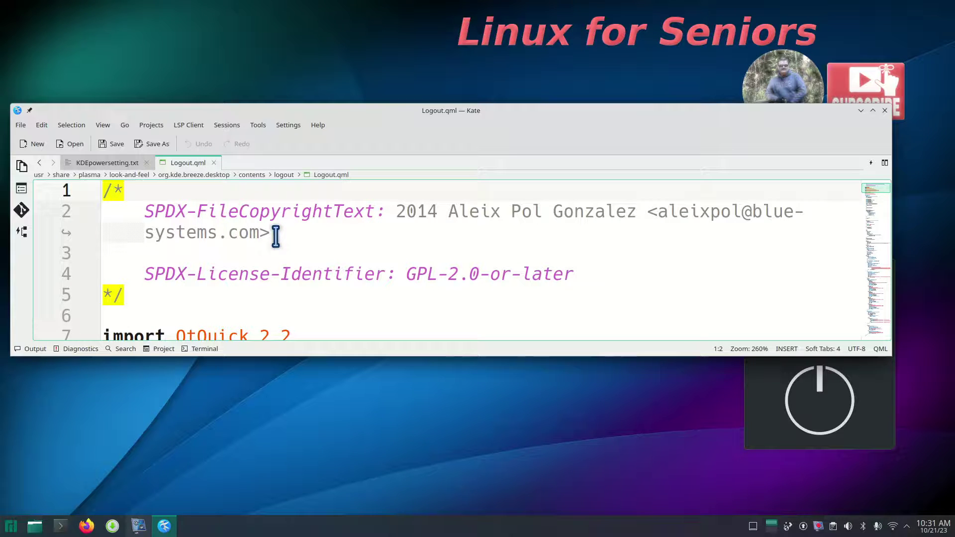
pyautogui.scroll(-5, 276, 236)
pyautogui.scroll(5, 275, 236)
pyautogui.scroll(1, 275, 236)
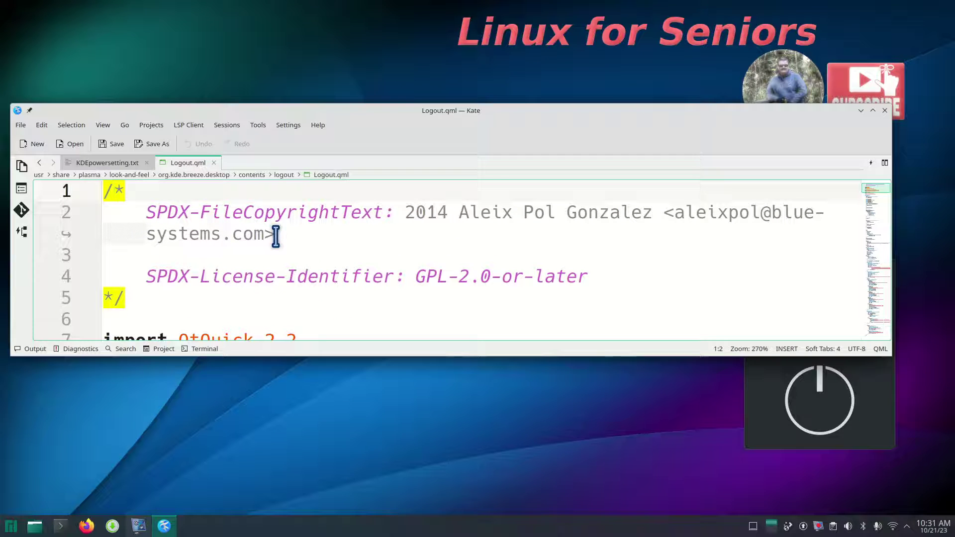
# Highlight "property real timeout" on line 44 of Logout.qml and compare it with the KDEpowersetting.txt notes.
pyautogui.scroll(-7, 228, 249)
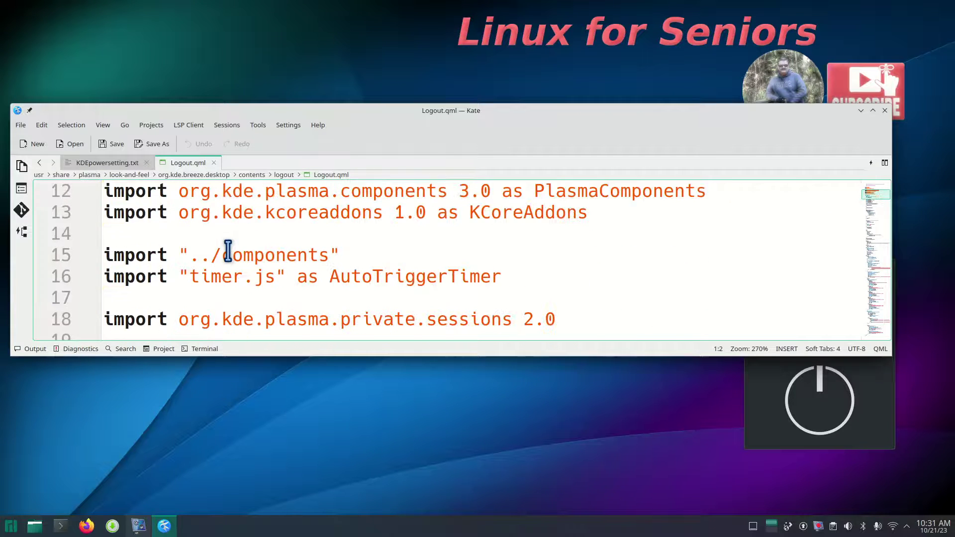
pyautogui.scroll(-8, 228, 249)
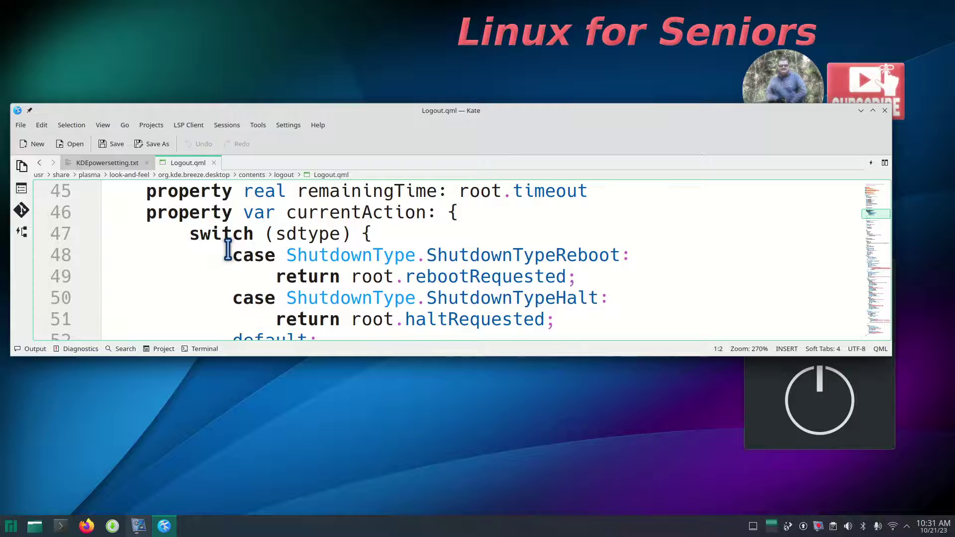
pyautogui.scroll(1, 228, 249)
pyautogui.moveTo(146, 235); pyautogui.dragTo(372, 235)
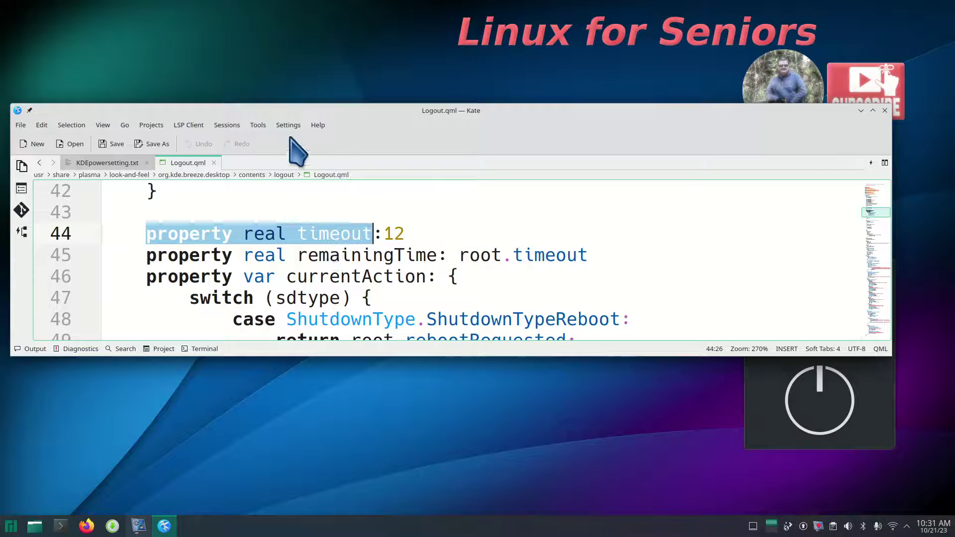
pyautogui.click(102, 163)
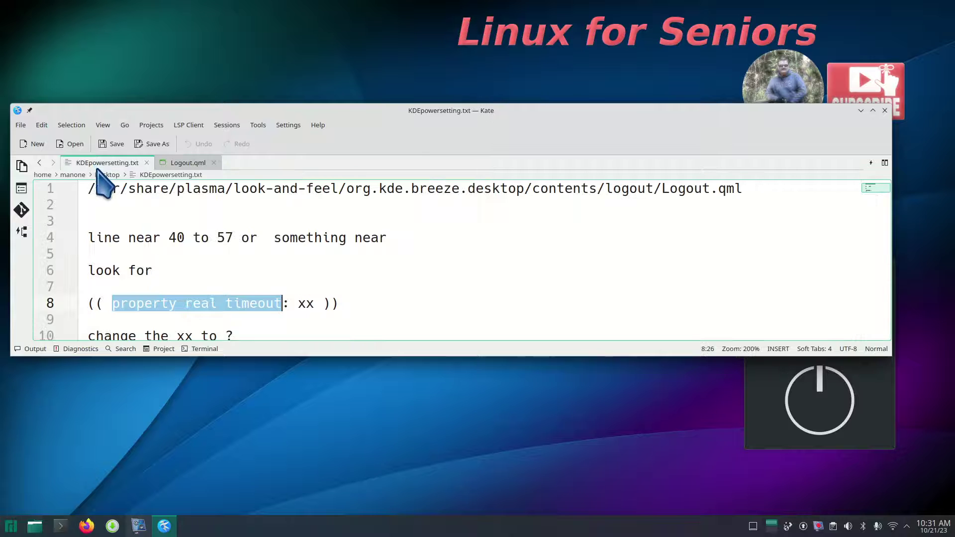
pyautogui.click(187, 163)
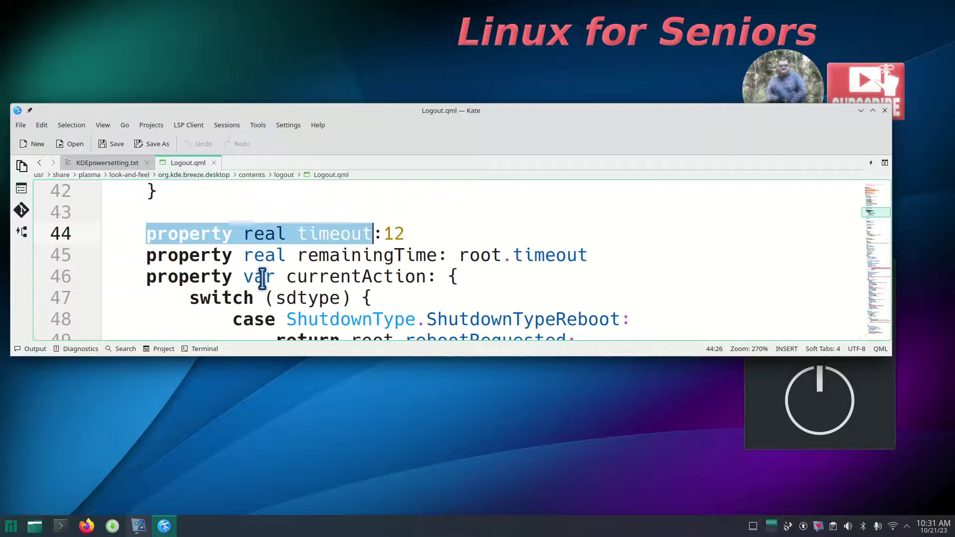
# Highlight the timeout value on line 44, show the Shut Down countdown from the application launcher and cancel it.
pyautogui.doubleClick(393, 234)
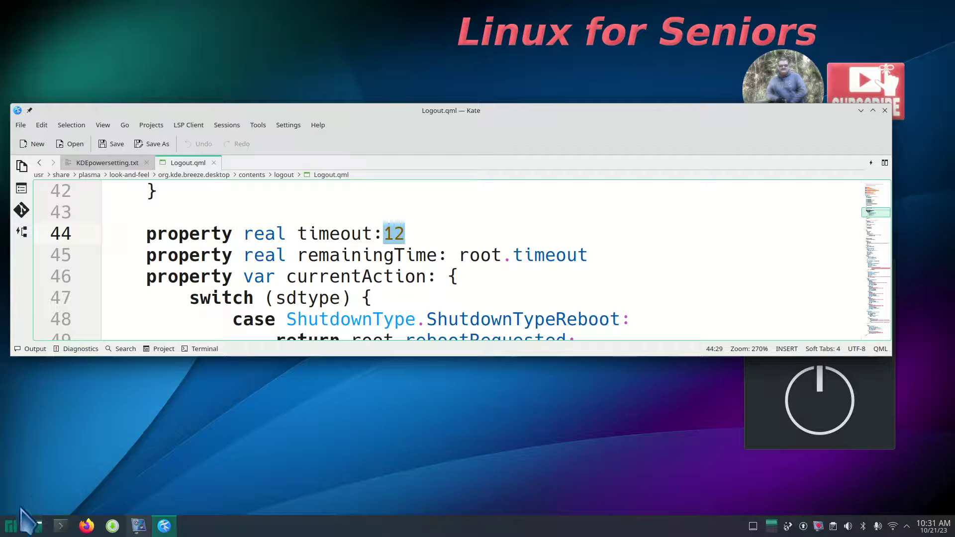
pyautogui.click(10, 526)
pyautogui.click(285, 509)
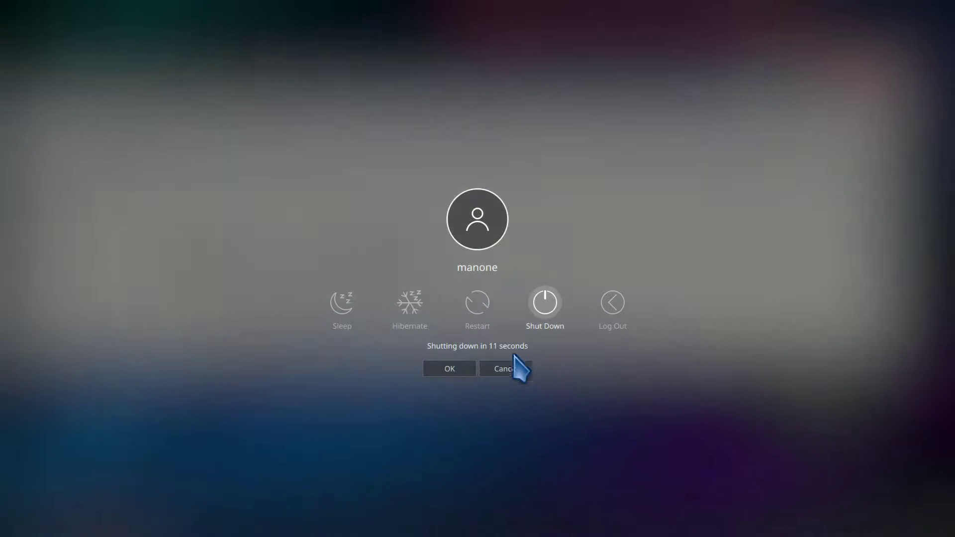
pyautogui.click(513, 370)
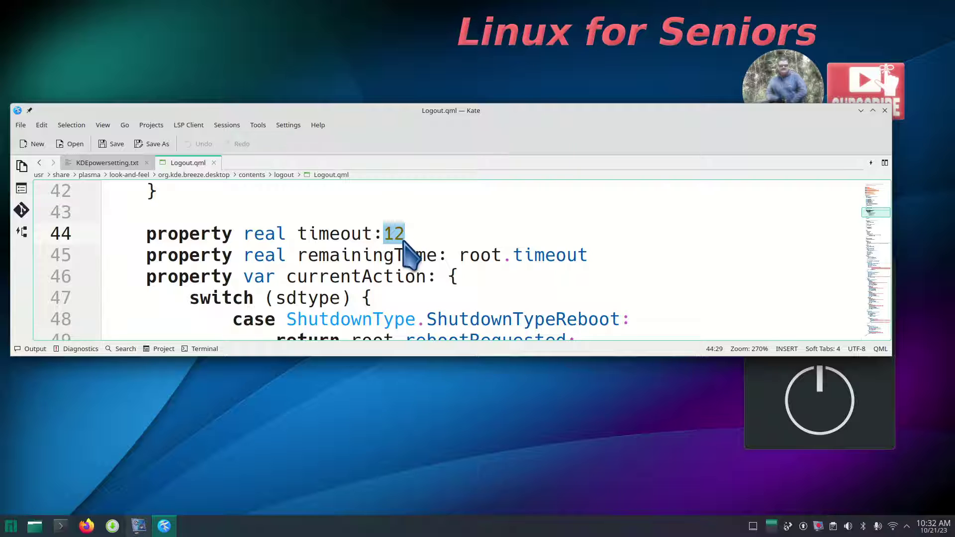
# Replace the timeout value on line 44 of Logout.qml with 45.
pyautogui.click(384, 234)
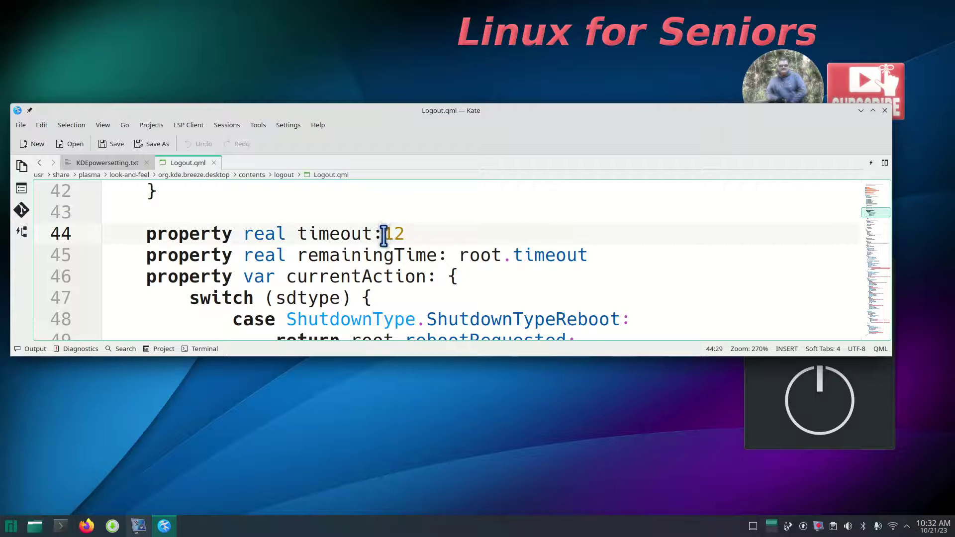
pyautogui.moveTo(385, 234); pyautogui.dragTo(404, 235)
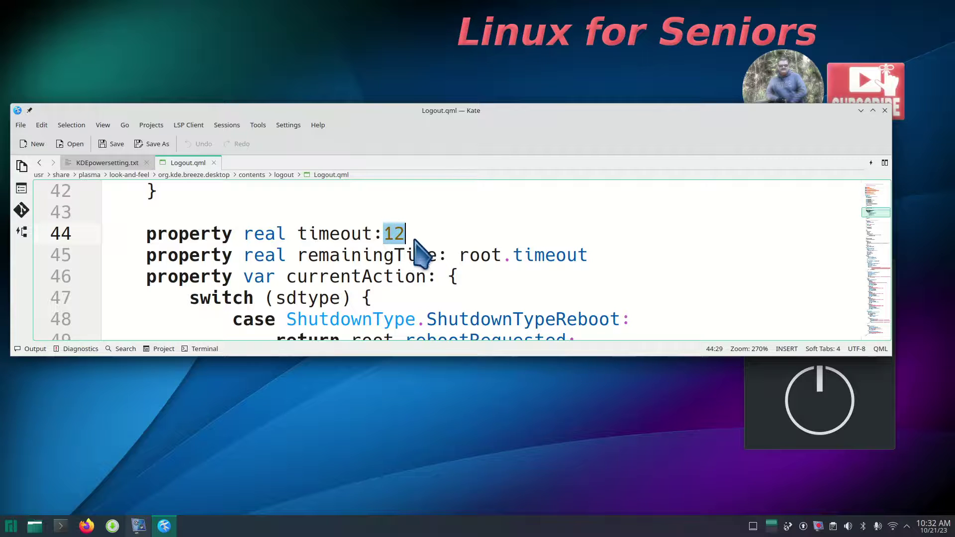
pyautogui.press('Delete')
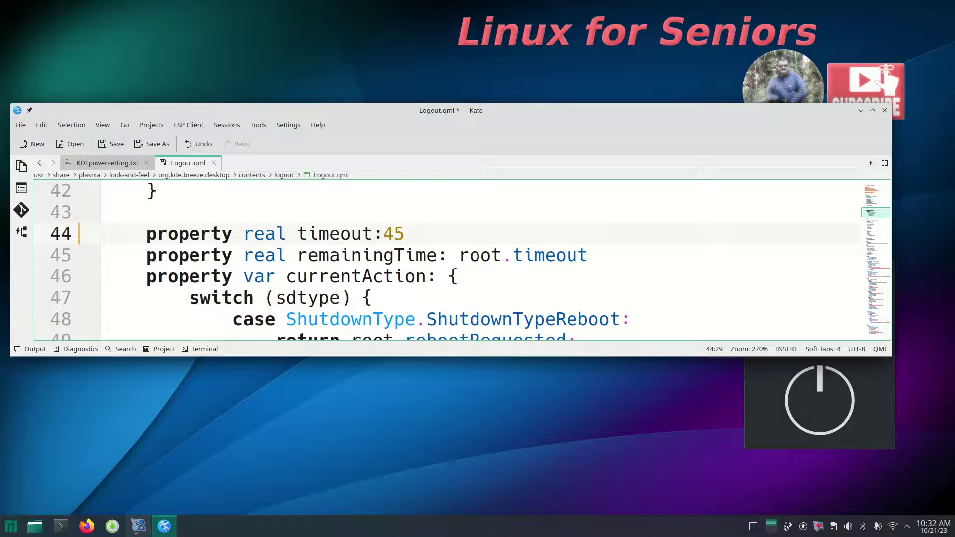
# Save Logout.qml by authenticating with the root password, and quit Kate.
pyautogui.click(112, 144)
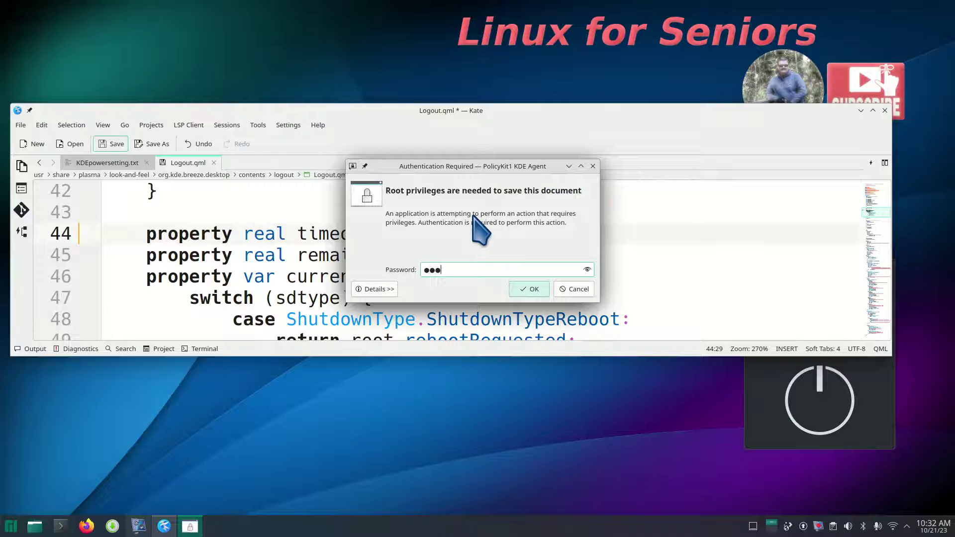
pyautogui.click(529, 290)
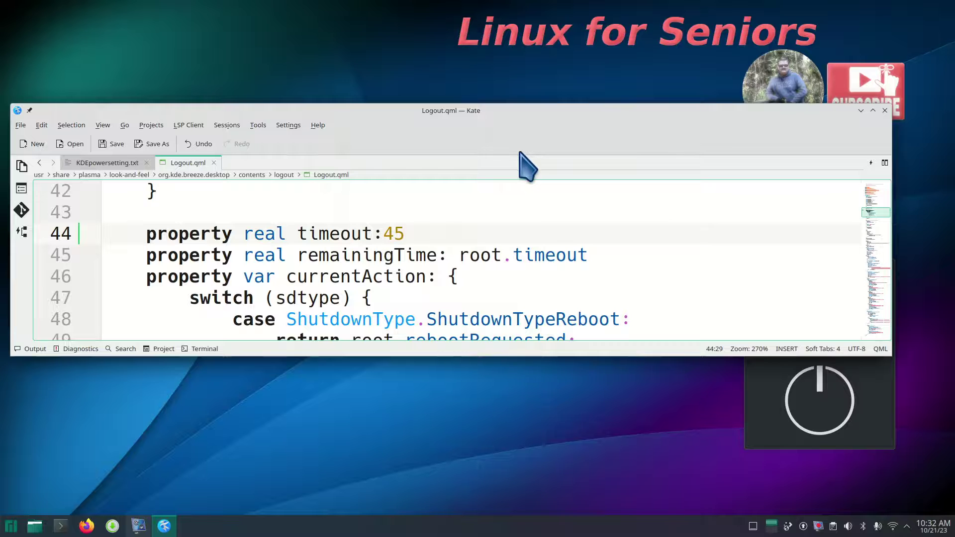
pyautogui.hotkey('ctrl', 'q')
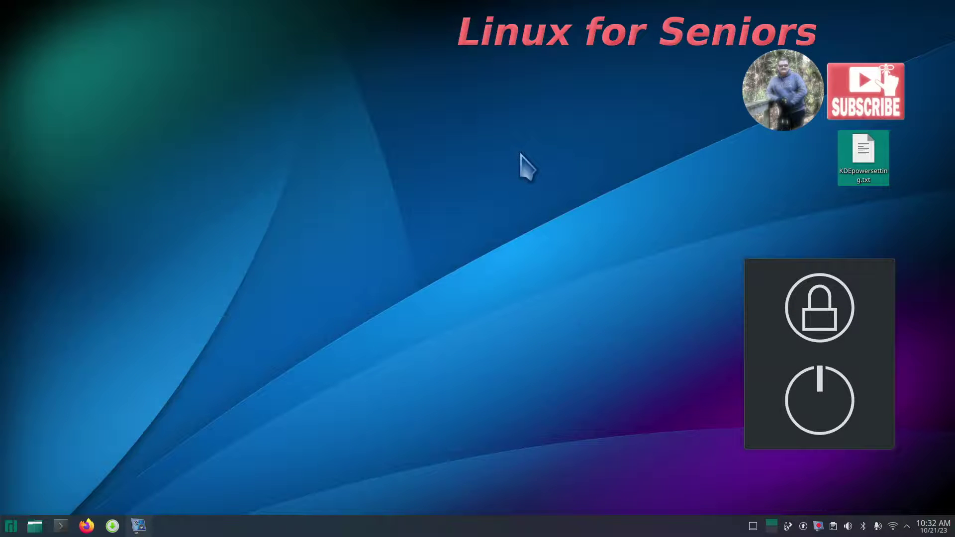
# Show the Shut Down countdown from both the desktop power widget and the application launcher, cancelling it each time.
pyautogui.click(818, 405)
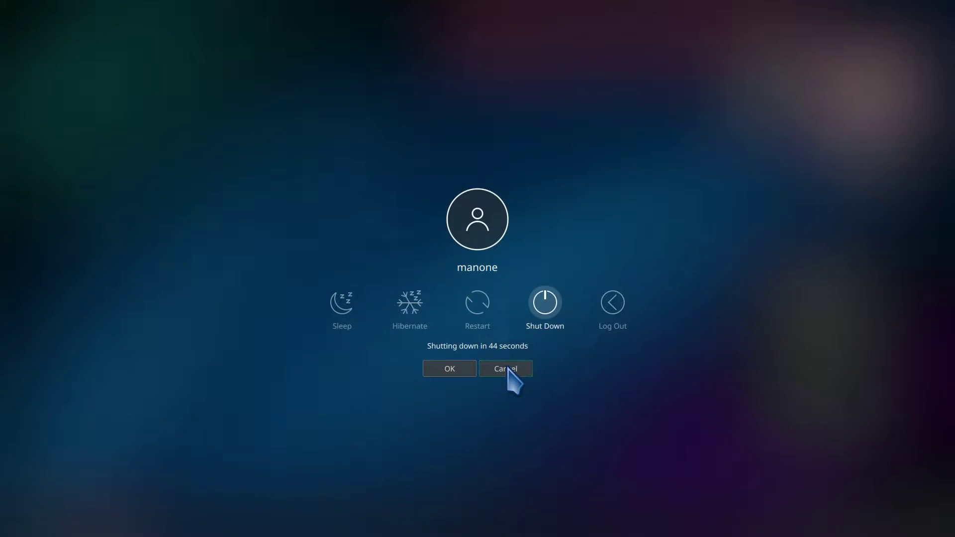
pyautogui.click(507, 370)
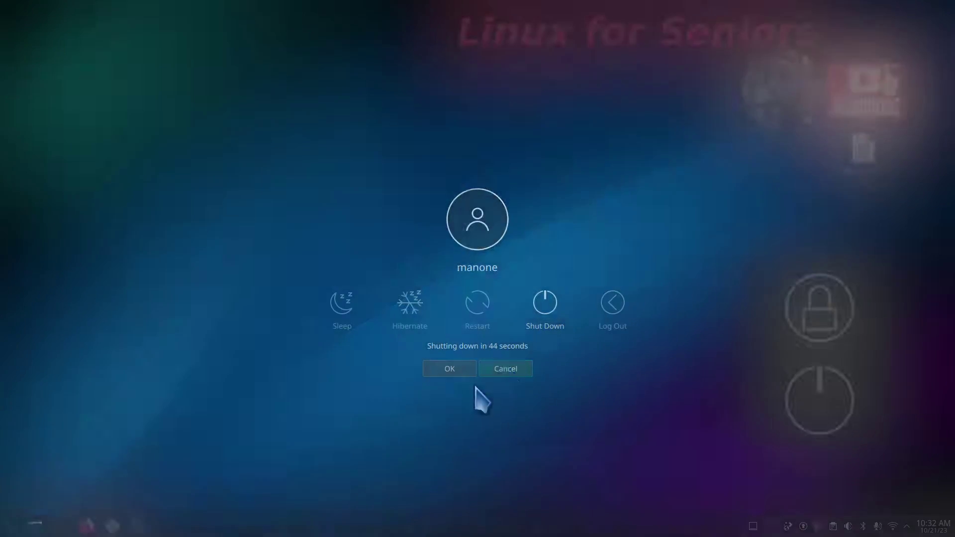
pyautogui.click(11, 525)
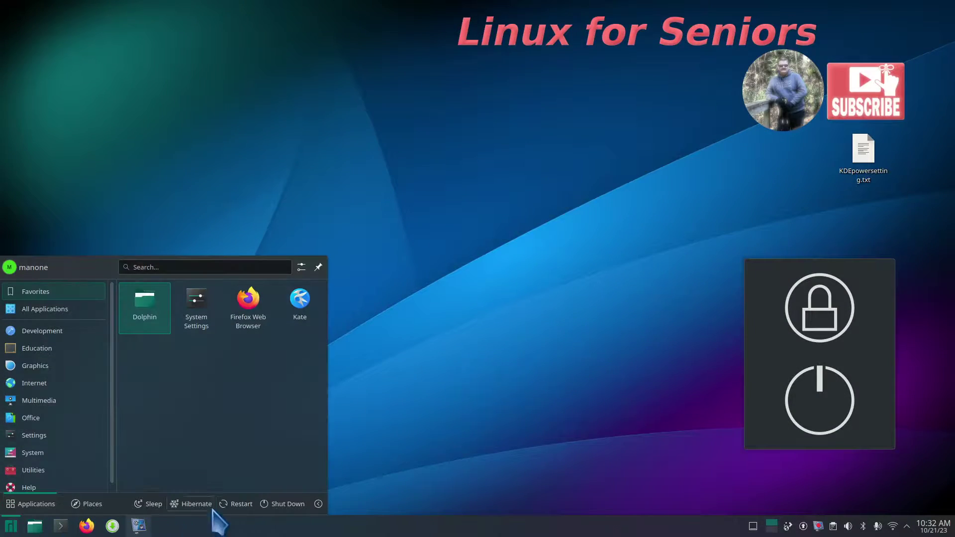
pyautogui.click(286, 510)
pyautogui.click(526, 368)
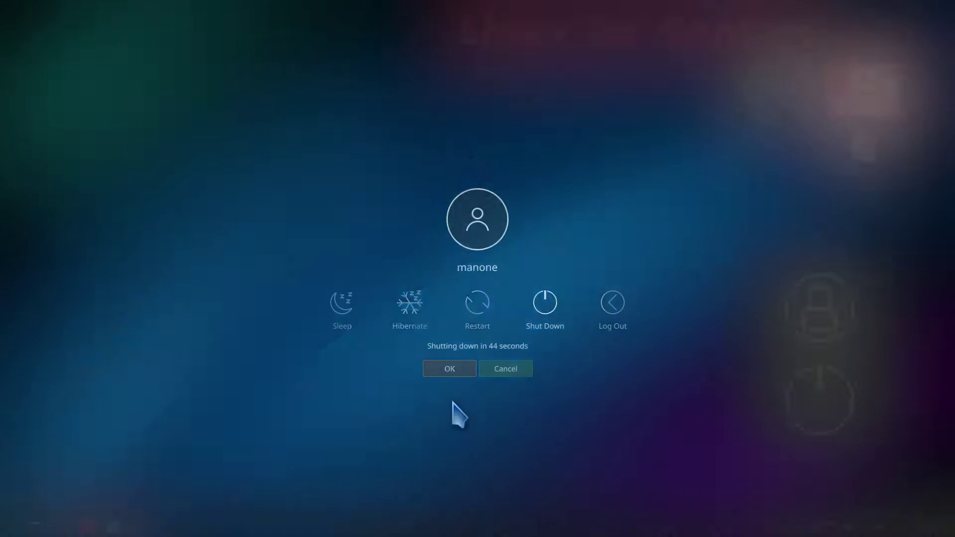
# View the alternative widgets offered for the application launcher and close the list without switching.
pyautogui.rightClick(10, 526)
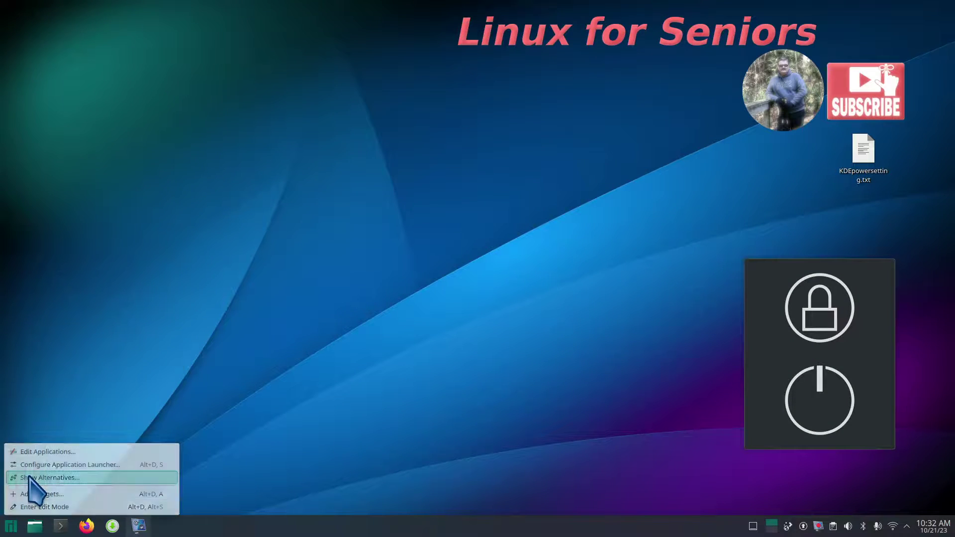
pyautogui.click(30, 479)
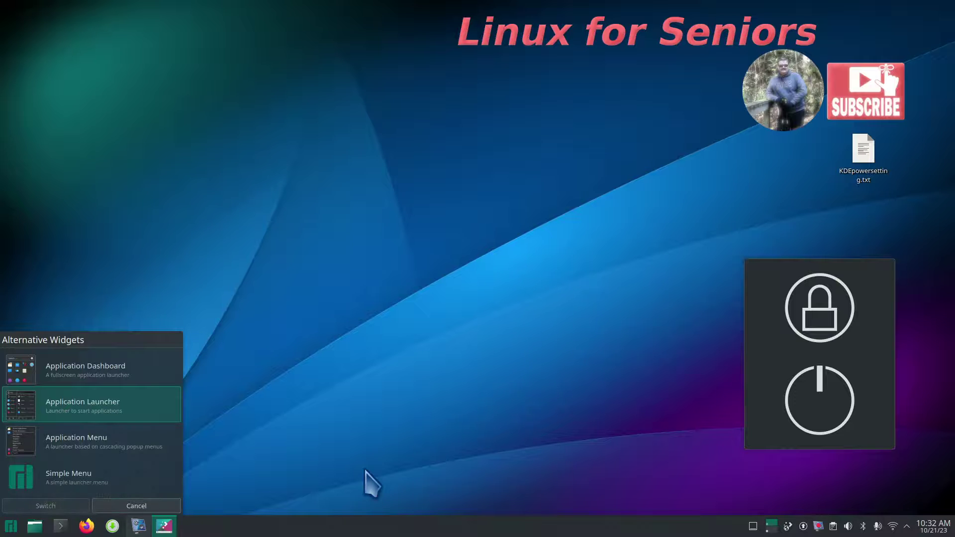
pyautogui.click(168, 506)
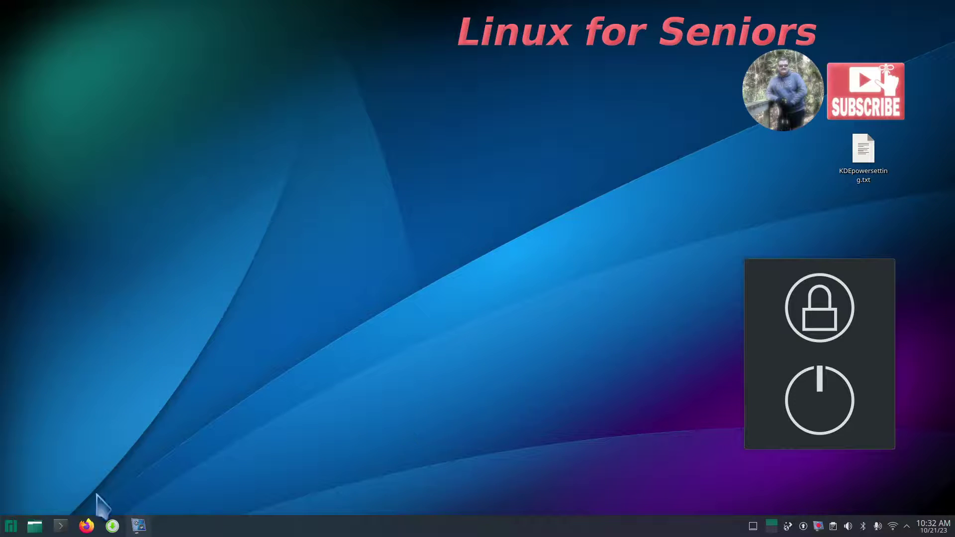
# Reopen Logout.qml from the logout folder in Dolphin and set the timeout value on line 44 to 10.
pyautogui.click(35, 526)
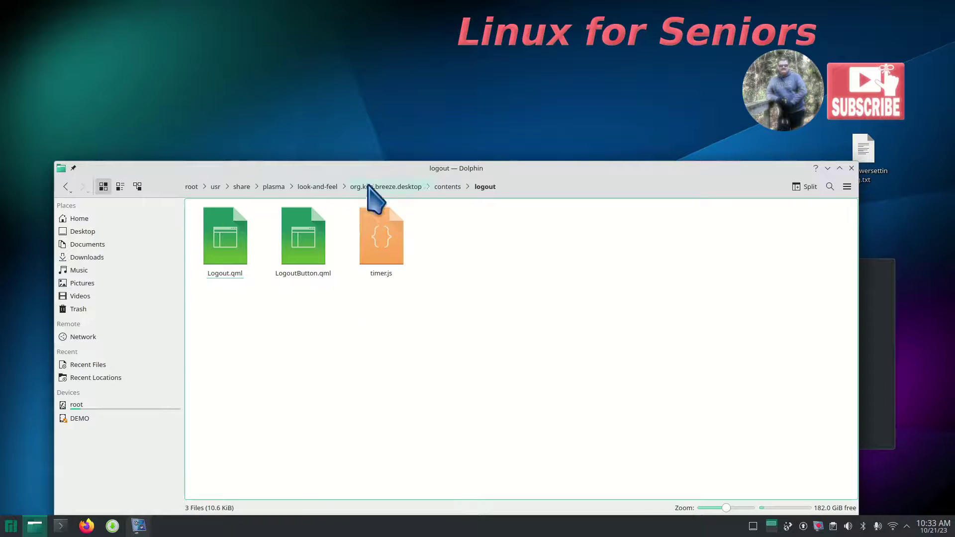
pyautogui.click(222, 239)
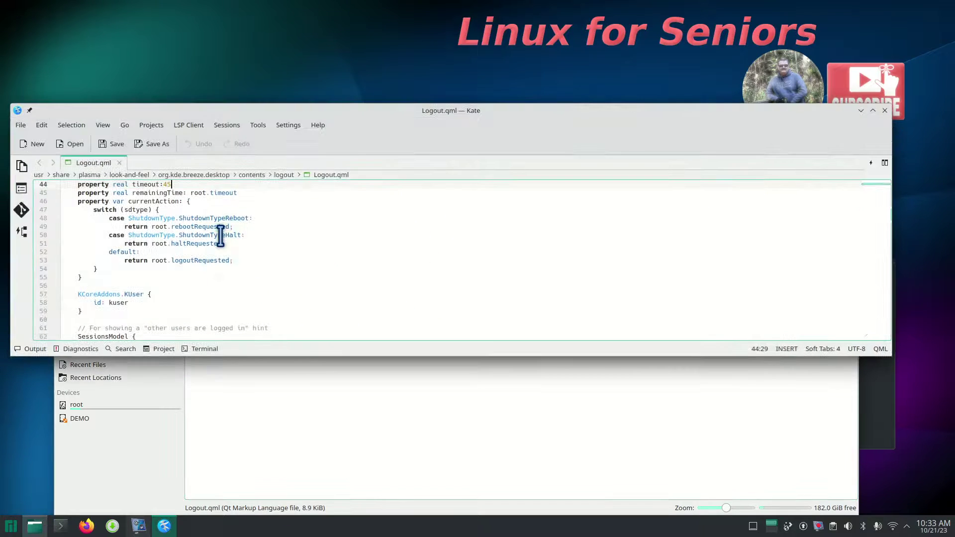
pyautogui.scroll(10, 378, 290)
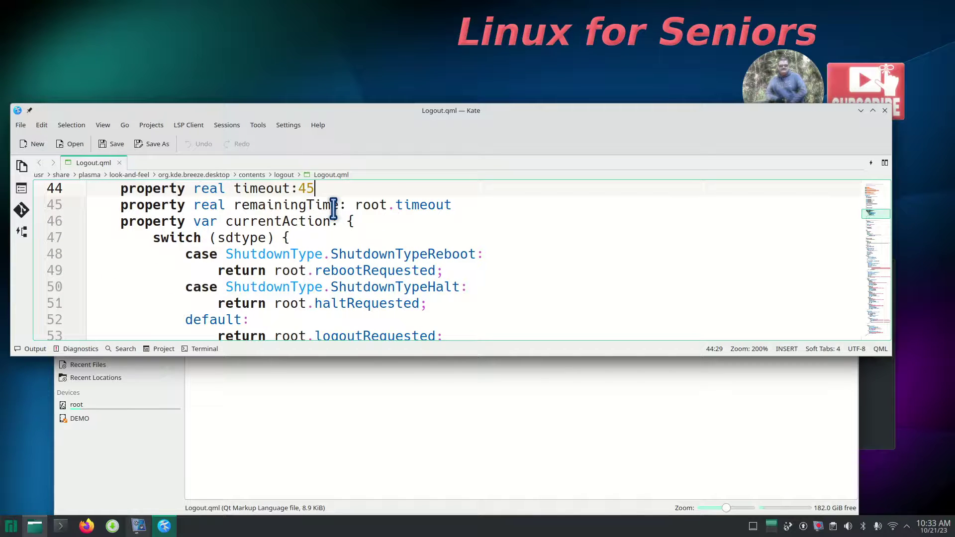
pyautogui.press('BackSpace')
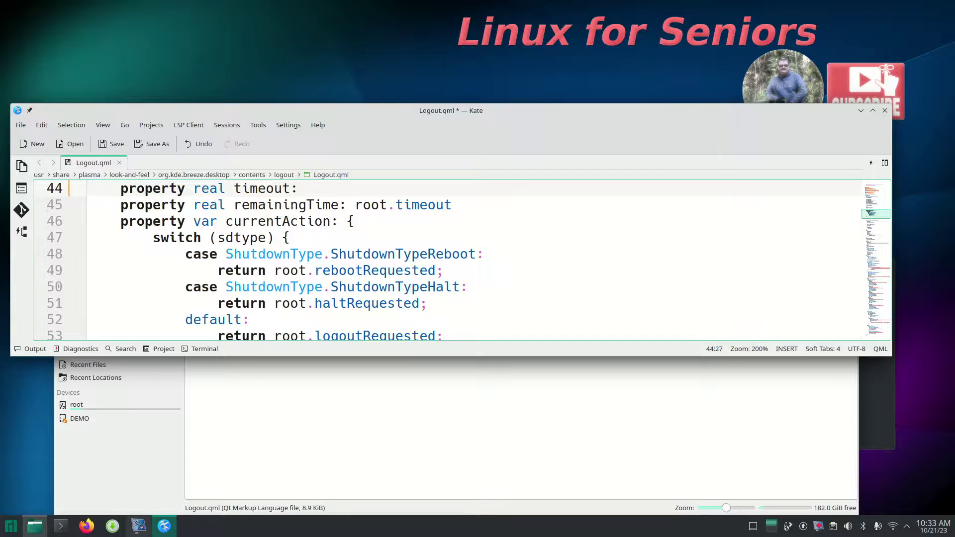
pyautogui.press('Insert')
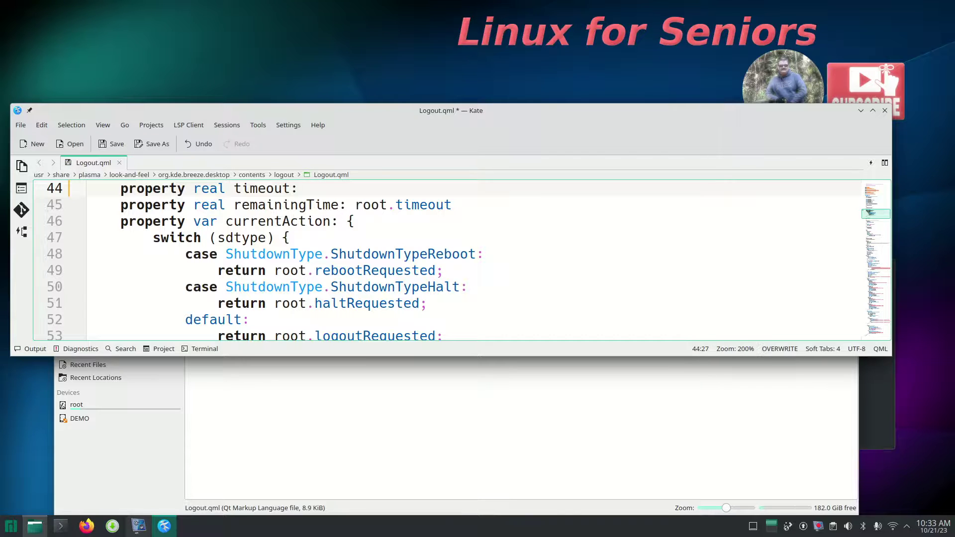
pyautogui.write('0')
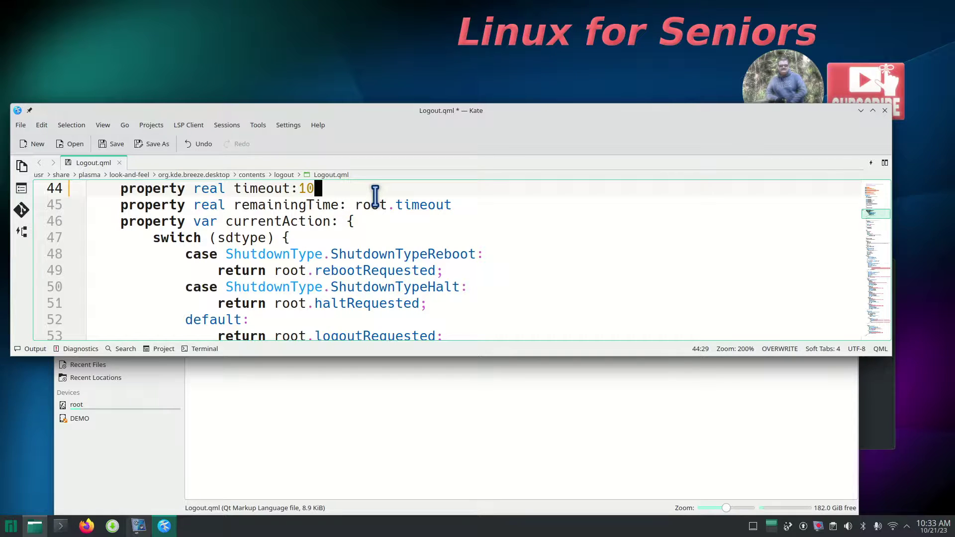
# Save the edited Logout.qml with the root password, and close the Kate and Dolphin windows.
pyautogui.click(111, 144)
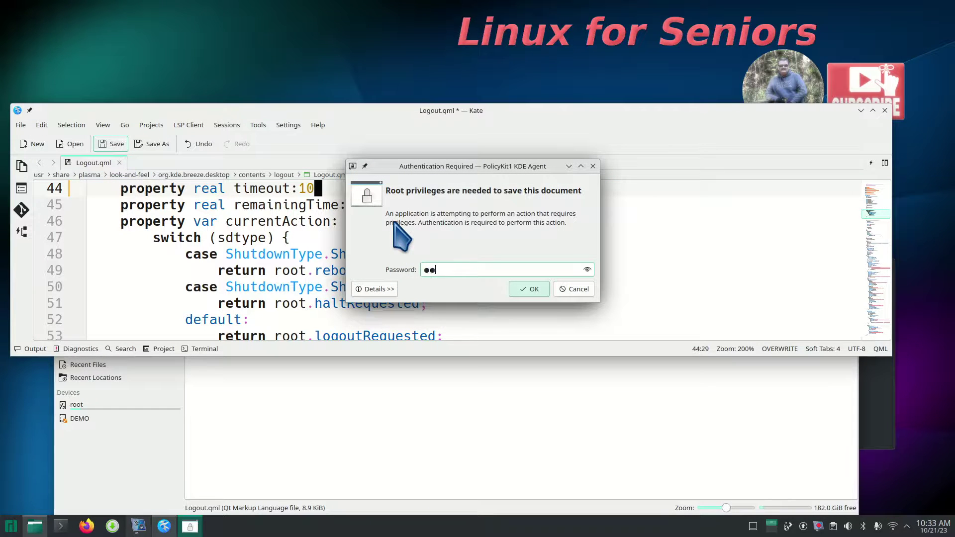
pyautogui.press('Return')
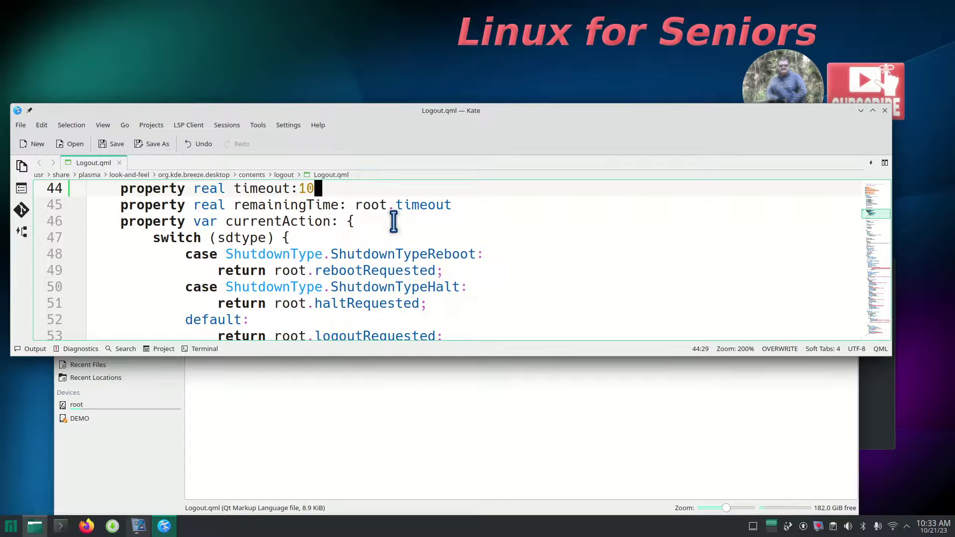
pyautogui.click(885, 111)
pyautogui.click(851, 168)
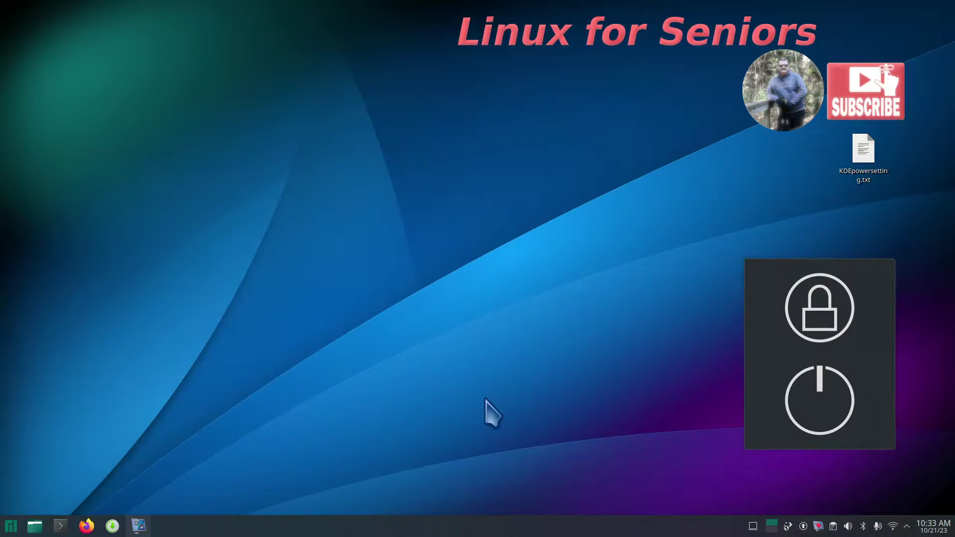
# Check the new shutdown countdown from the desktop power widget and the application launcher, cancelling both times.
pyautogui.click(802, 413)
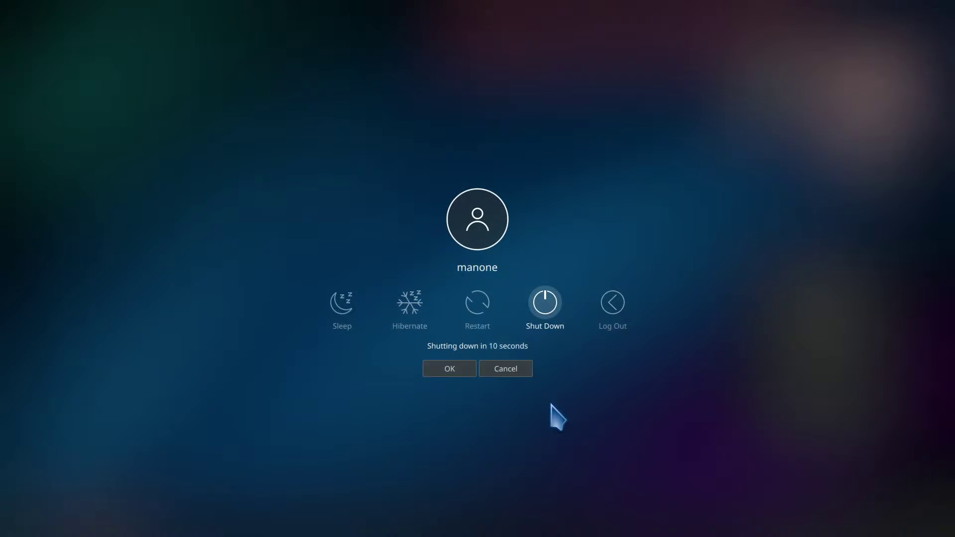
pyautogui.click(518, 372)
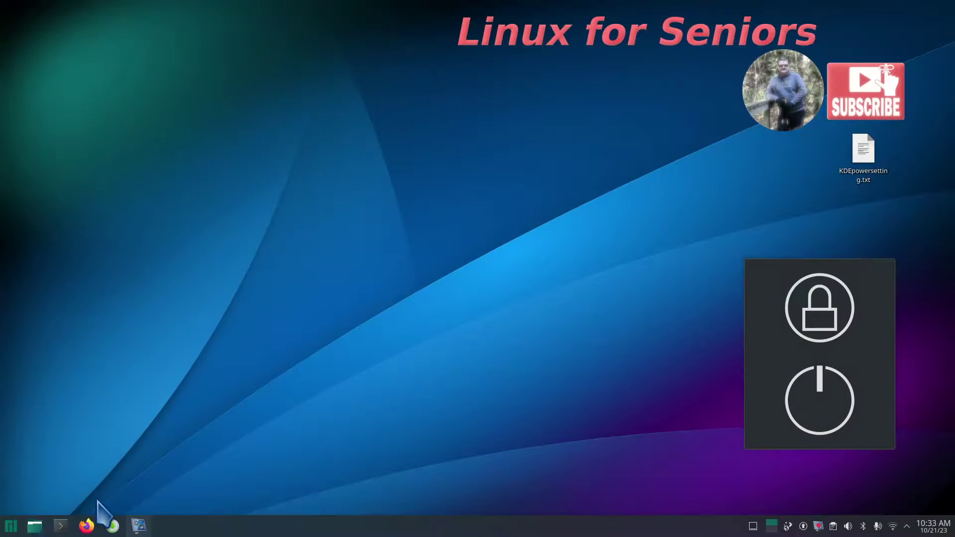
pyautogui.click(10, 526)
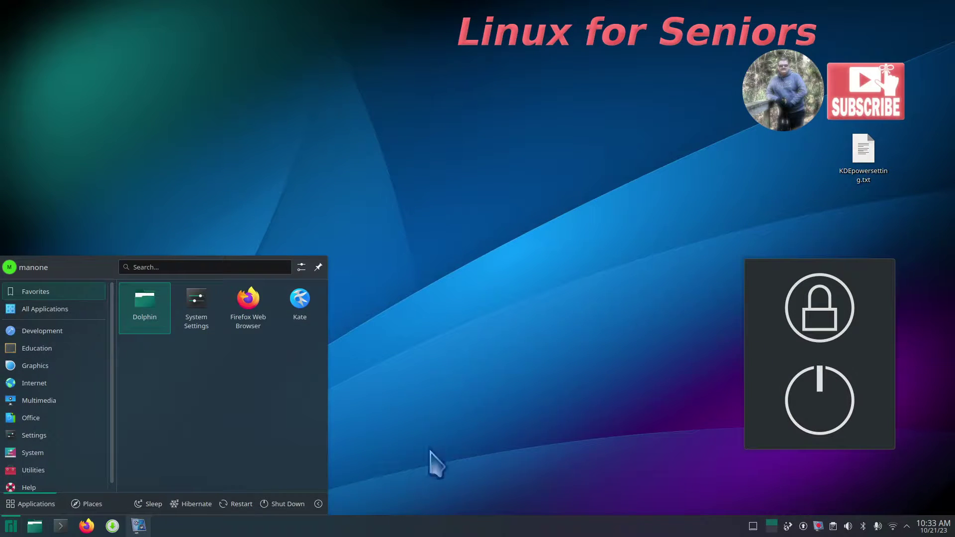
pyautogui.click(281, 505)
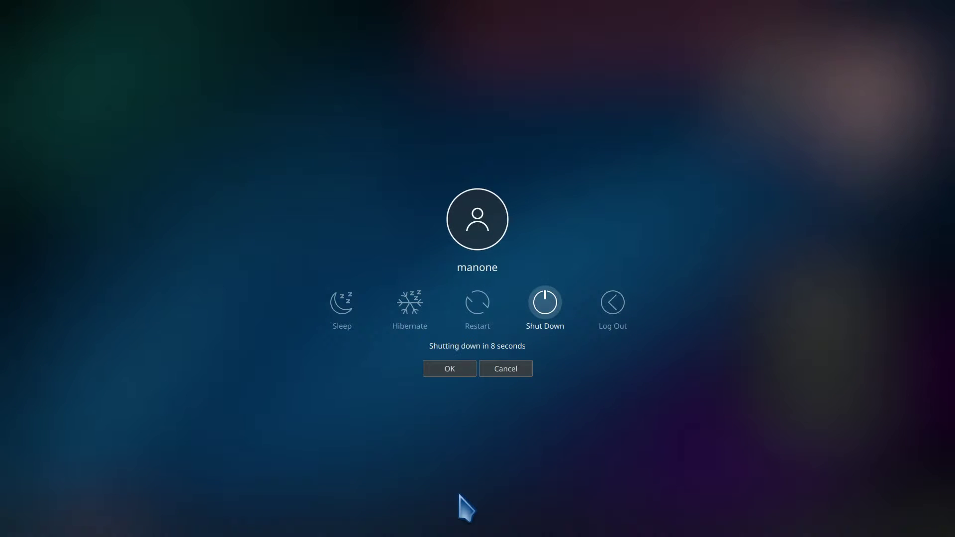
pyautogui.click(503, 373)
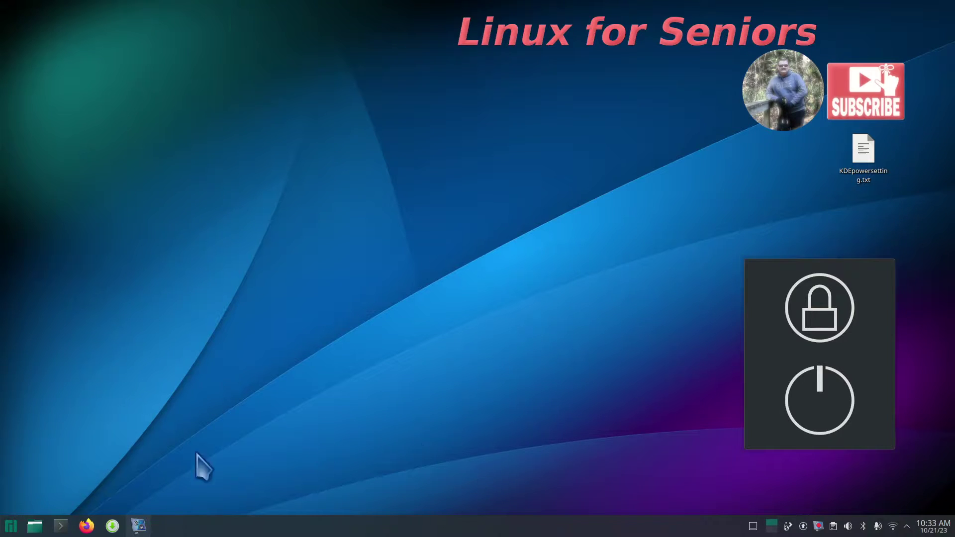
# Show the logout folder in Dolphin and the options for opening Logout.qml, and close the window.
pyautogui.click(35, 526)
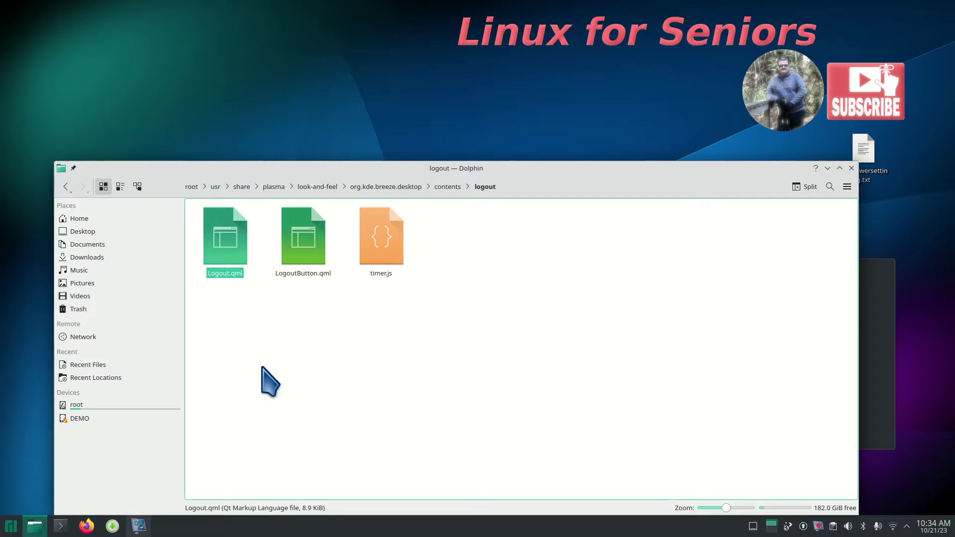
pyautogui.rightClick(226, 230)
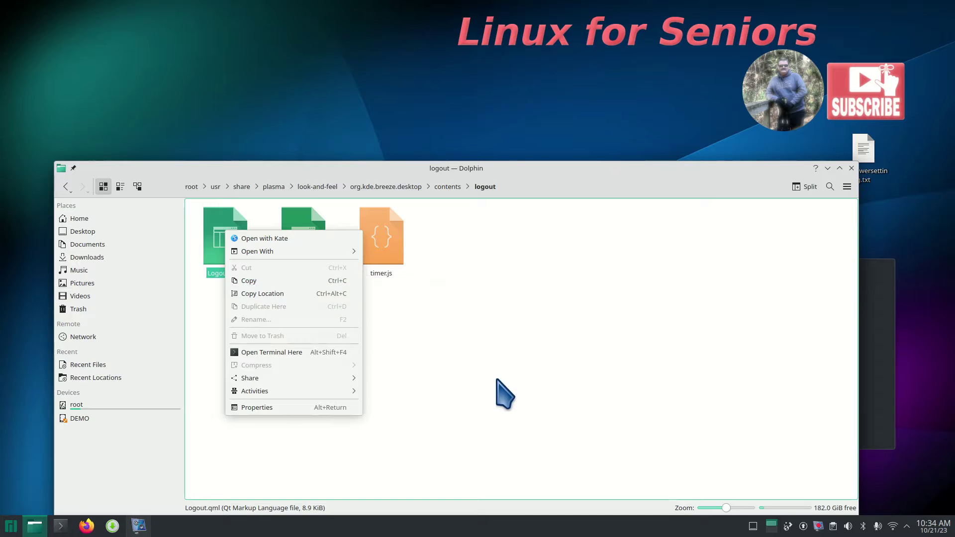
pyautogui.click(687, 317)
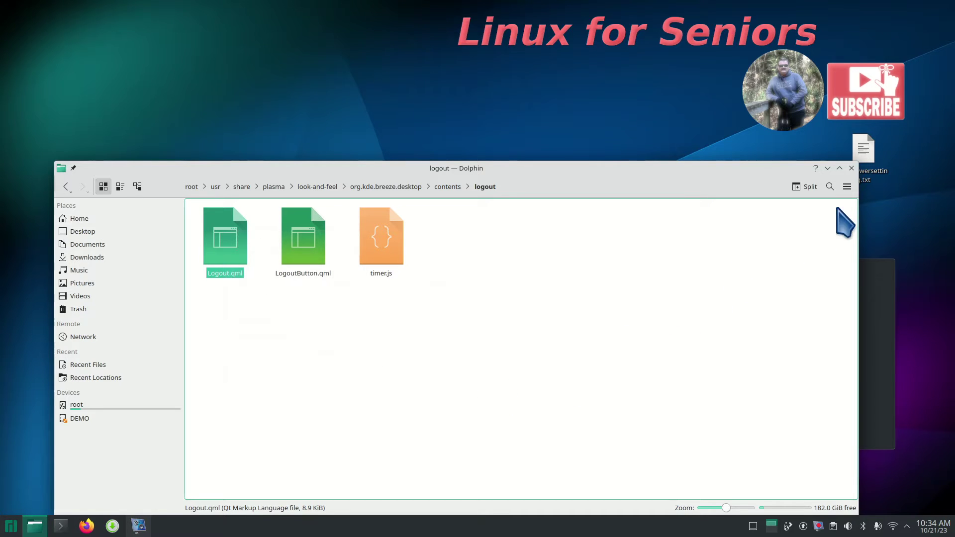
pyautogui.click(852, 168)
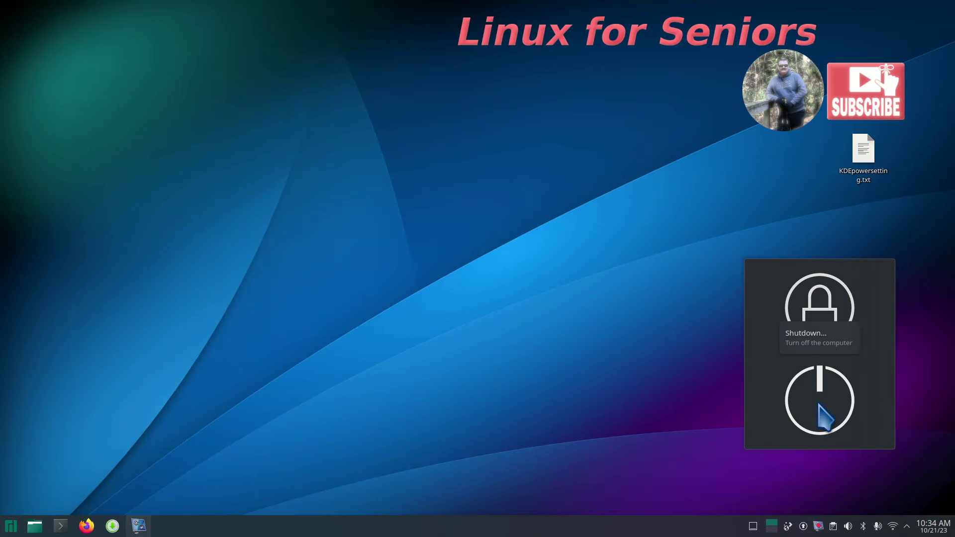
# Show the shutdown countdown once more from the desktop power widget and cancel it.
pyautogui.click(811, 421)
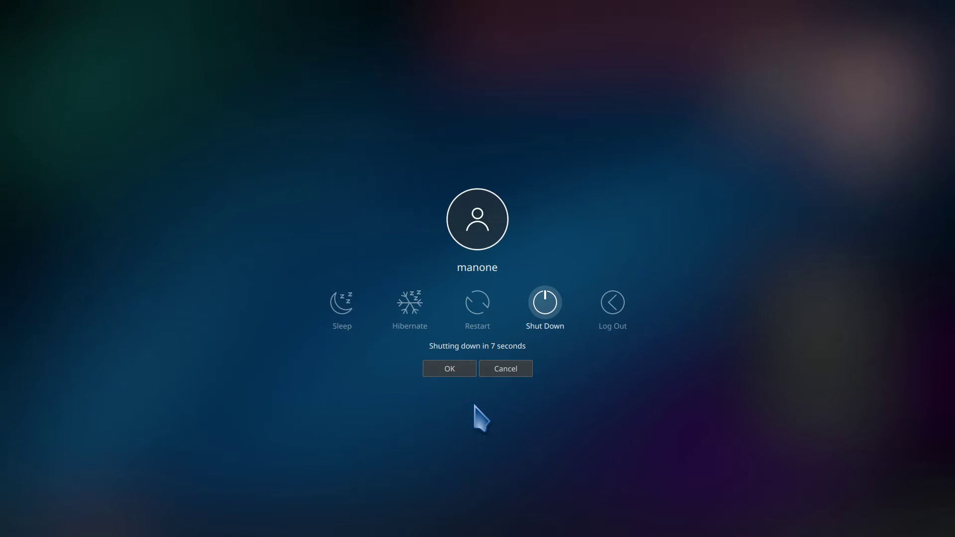
pyautogui.click(515, 372)
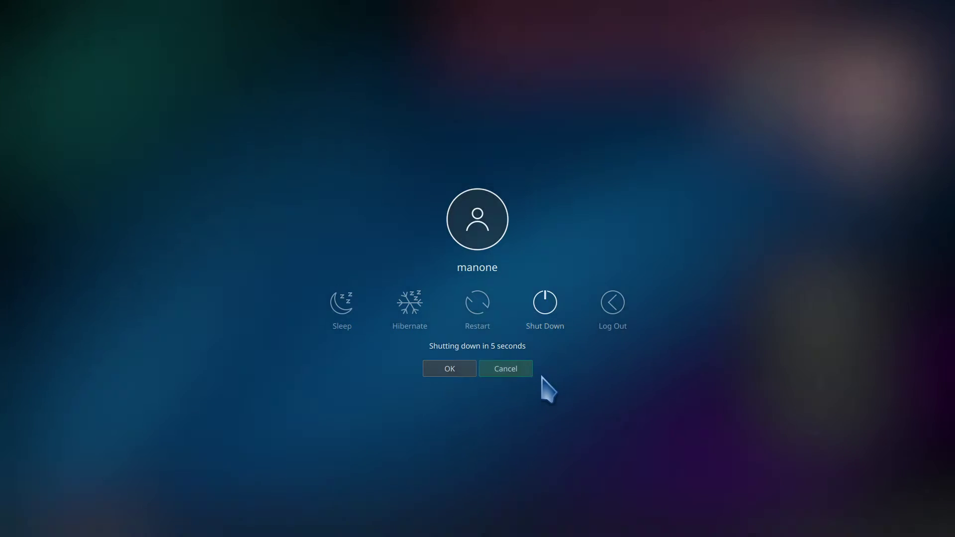